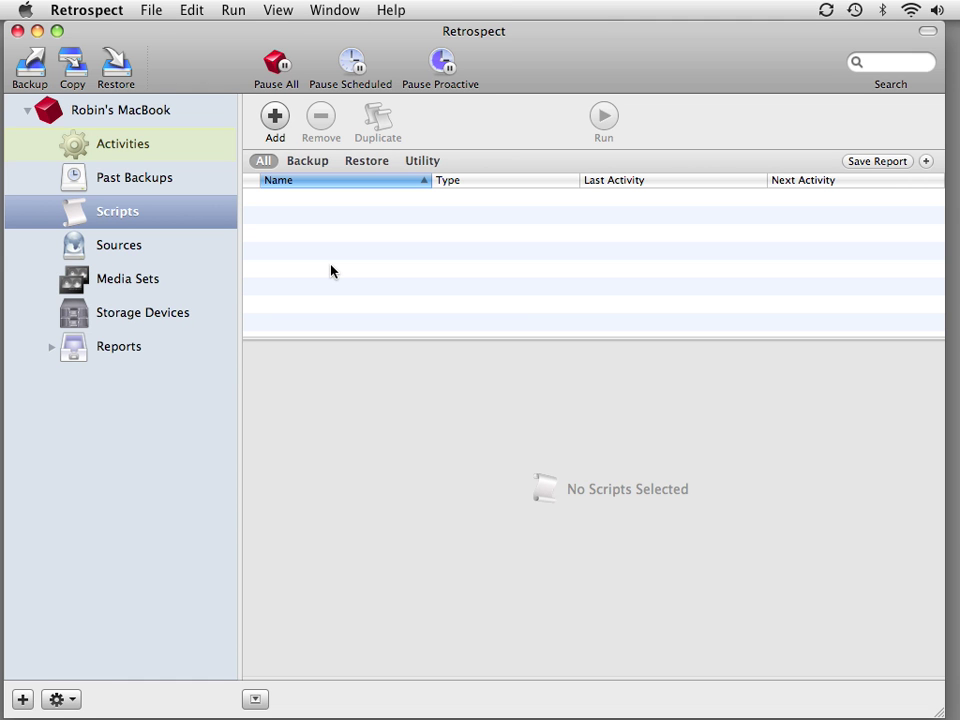
- Create a new script of type Backup named "5 day rotation"
click(150, 208)
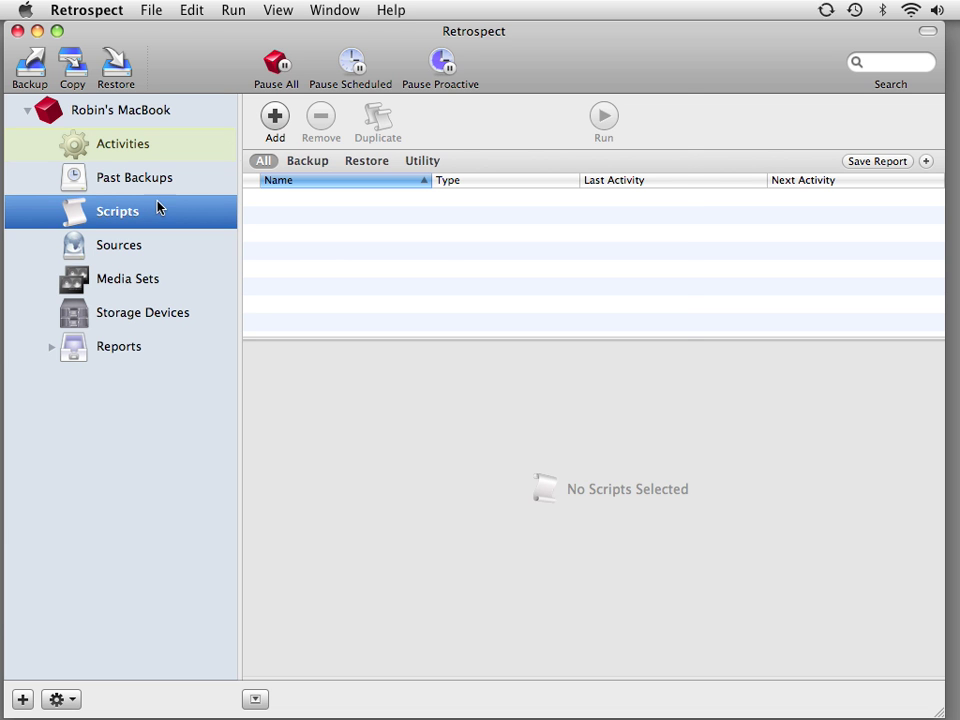
click(272, 120)
click(481, 184)
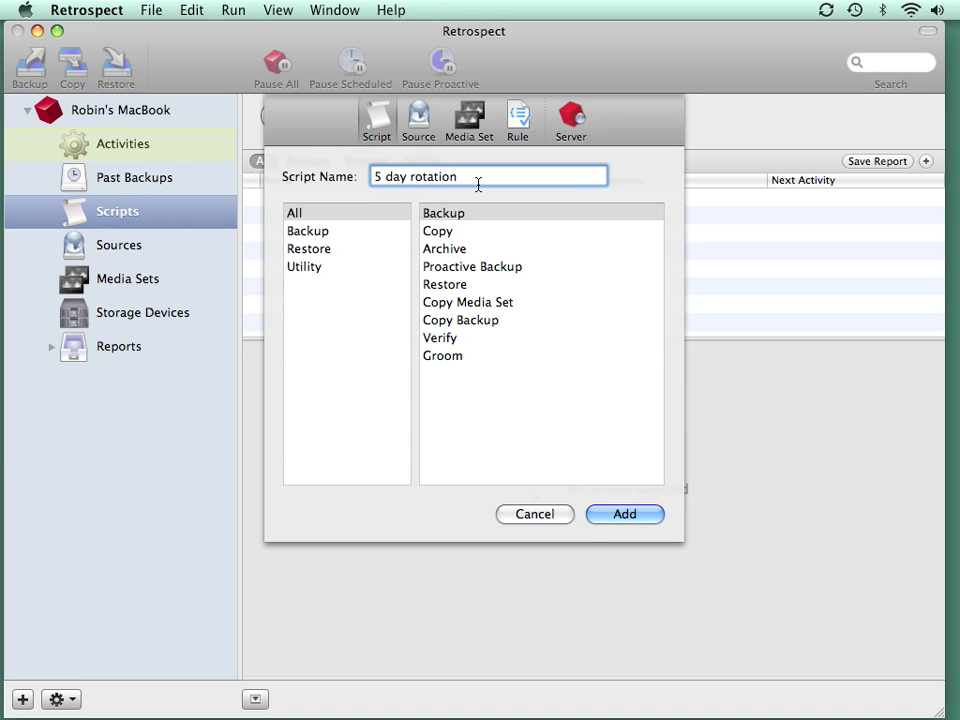
click(455, 213)
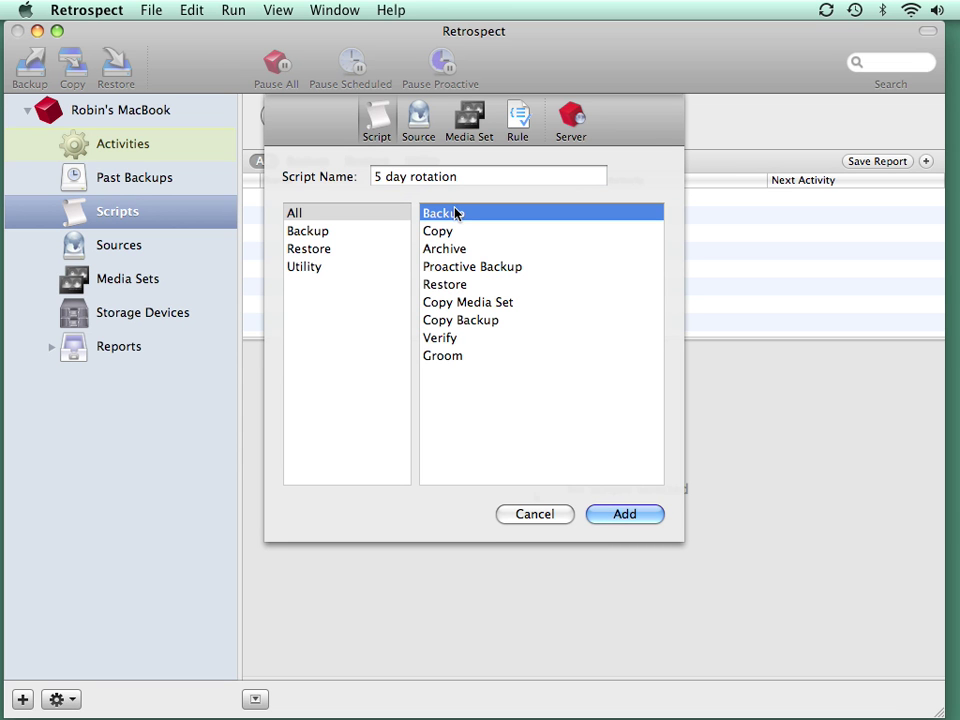
click(633, 518)
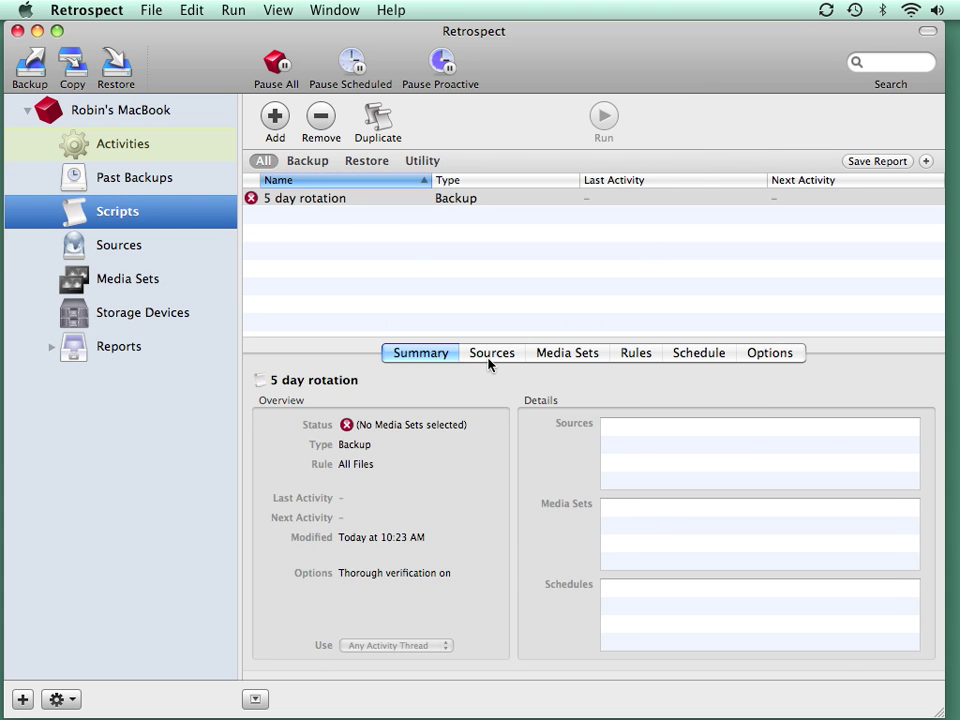
- Select the MacBook's internal drive as the script's source and bring up the script's media set choices
click(489, 360)
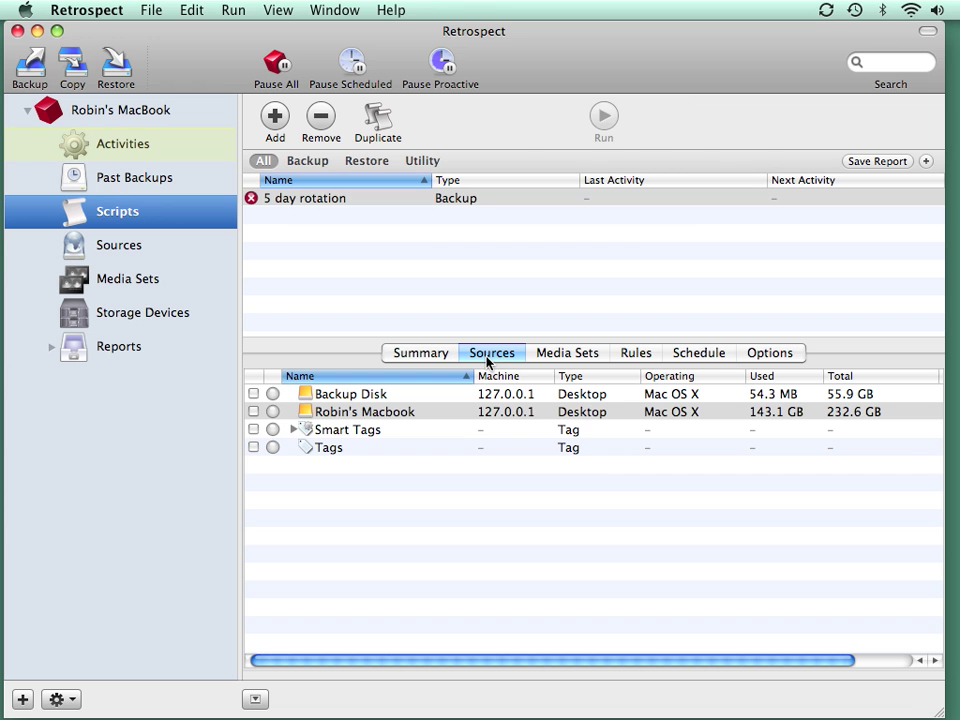
click(293, 430)
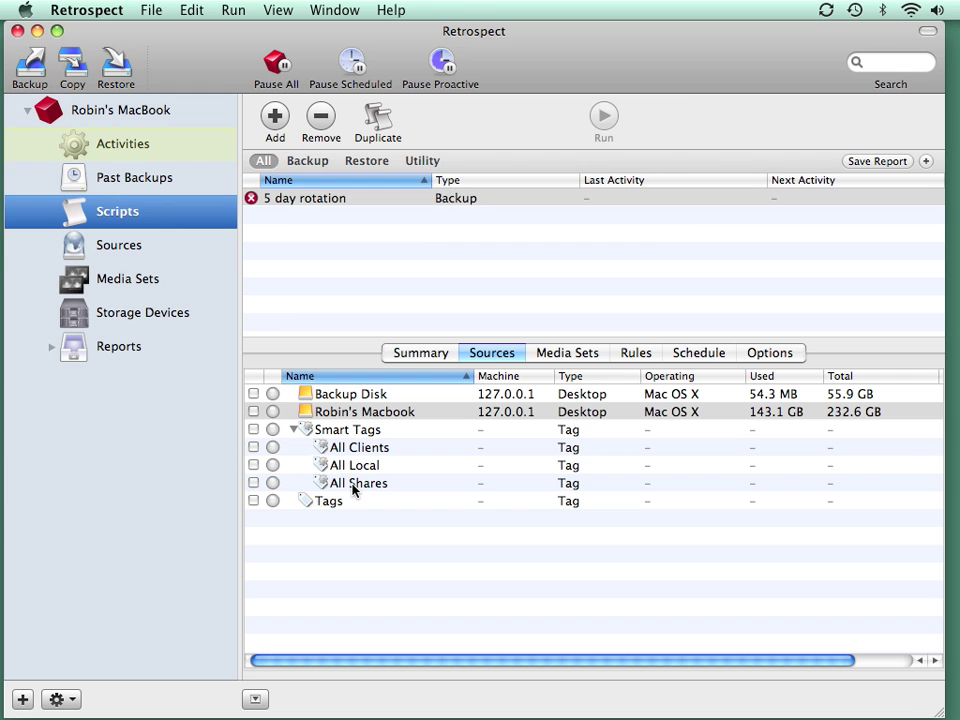
click(253, 414)
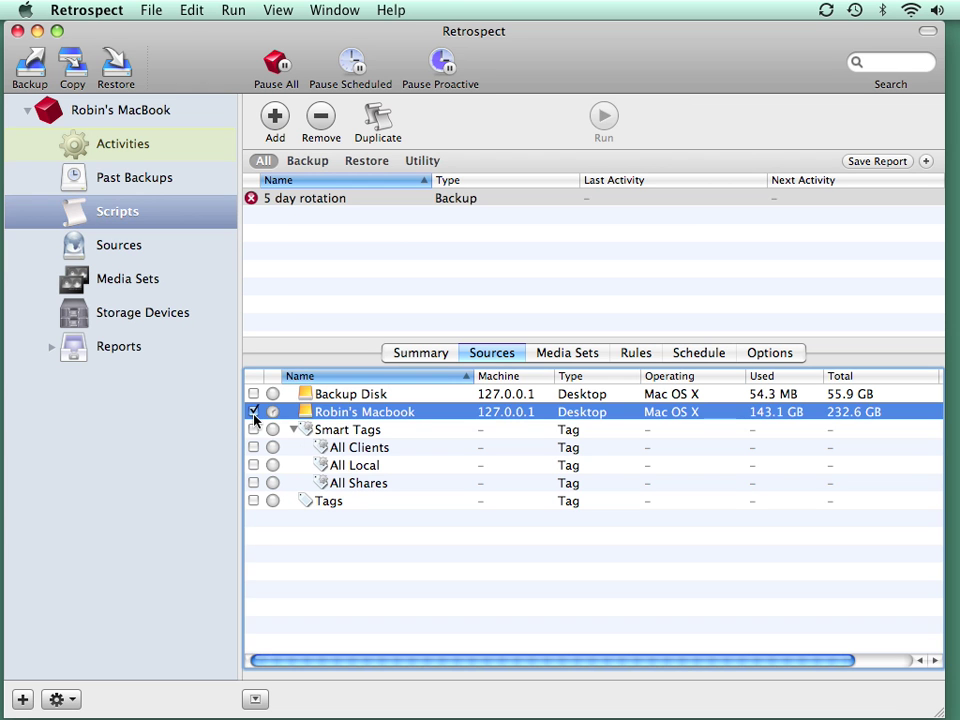
click(595, 354)
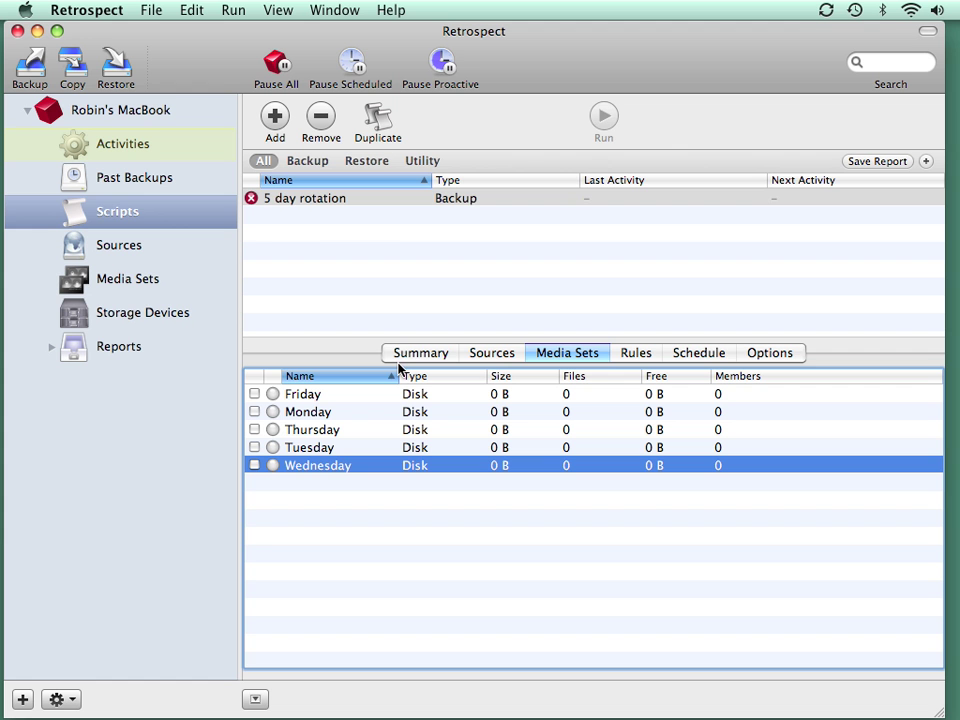
click(141, 285)
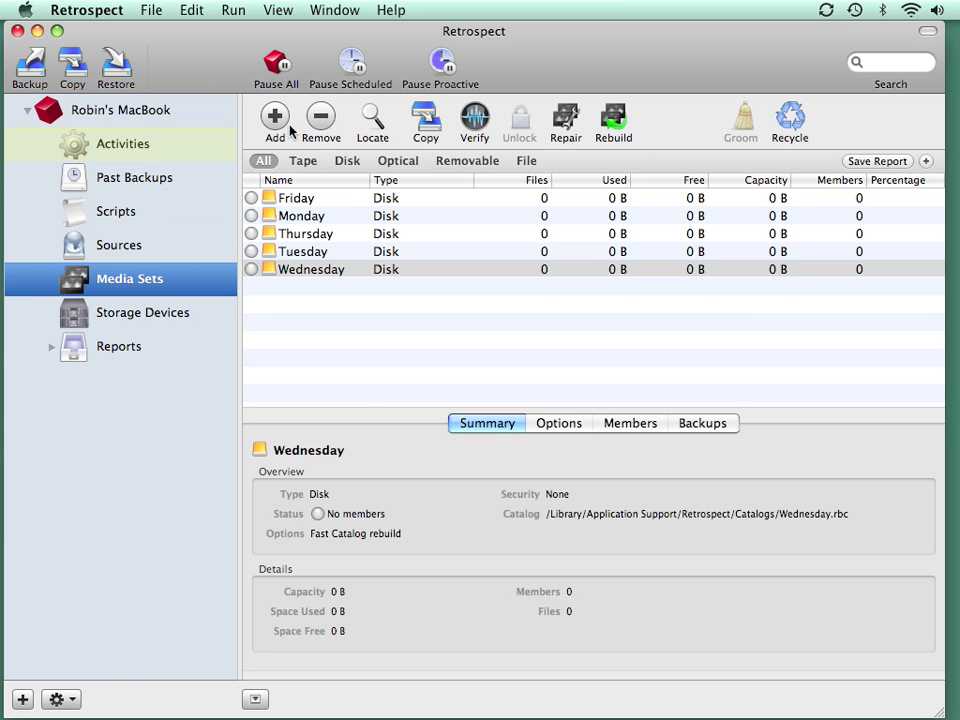
click(276, 118)
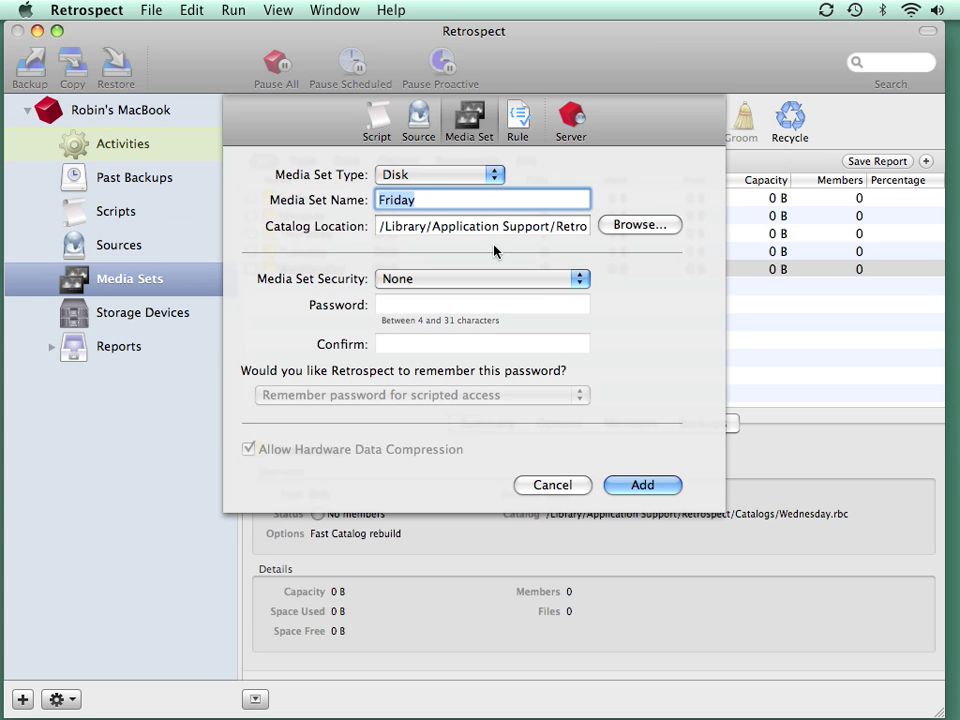
click(546, 484)
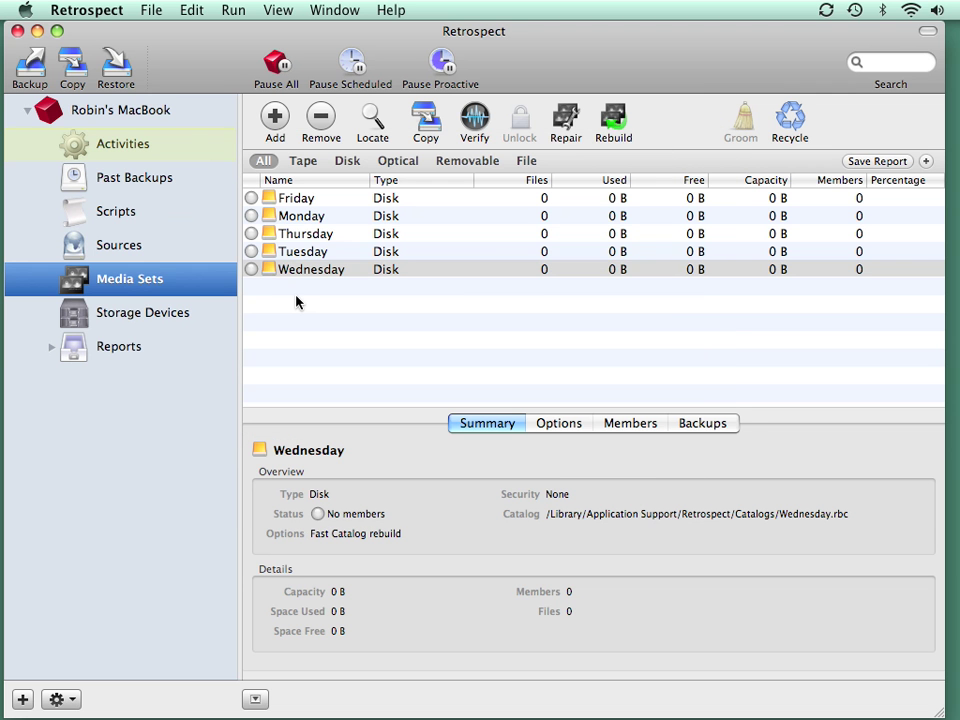
click(152, 222)
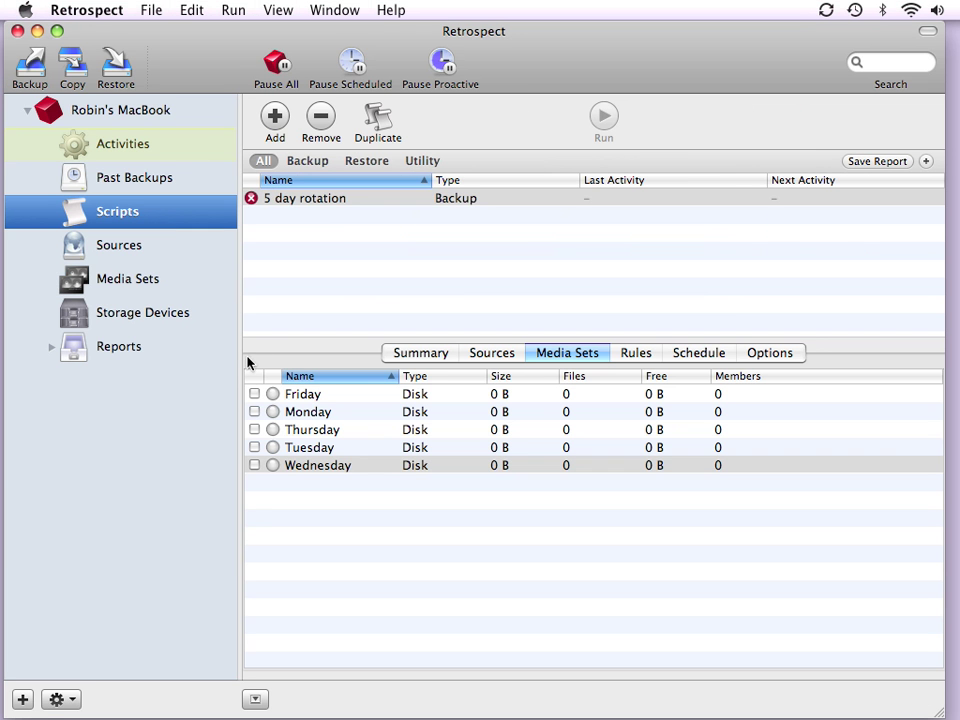
- Assign the Friday, Monday, Thursday, Tuesday and Wednesday media sets to the script and apply the All Files Except Cache Files rule
click(254, 394)
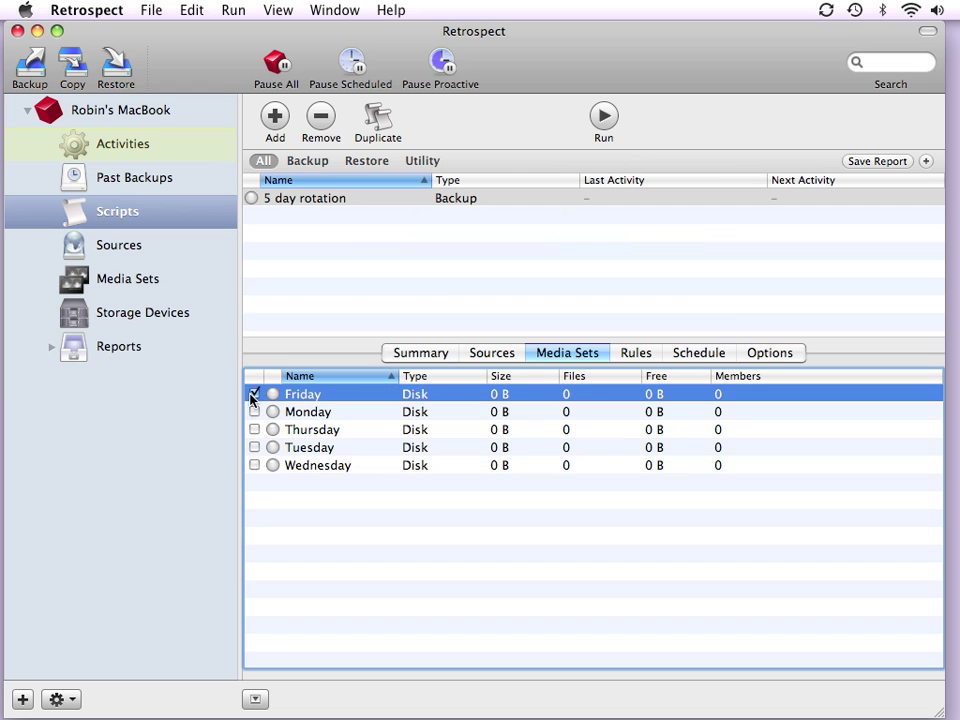
click(253, 411)
click(253, 430)
click(254, 447)
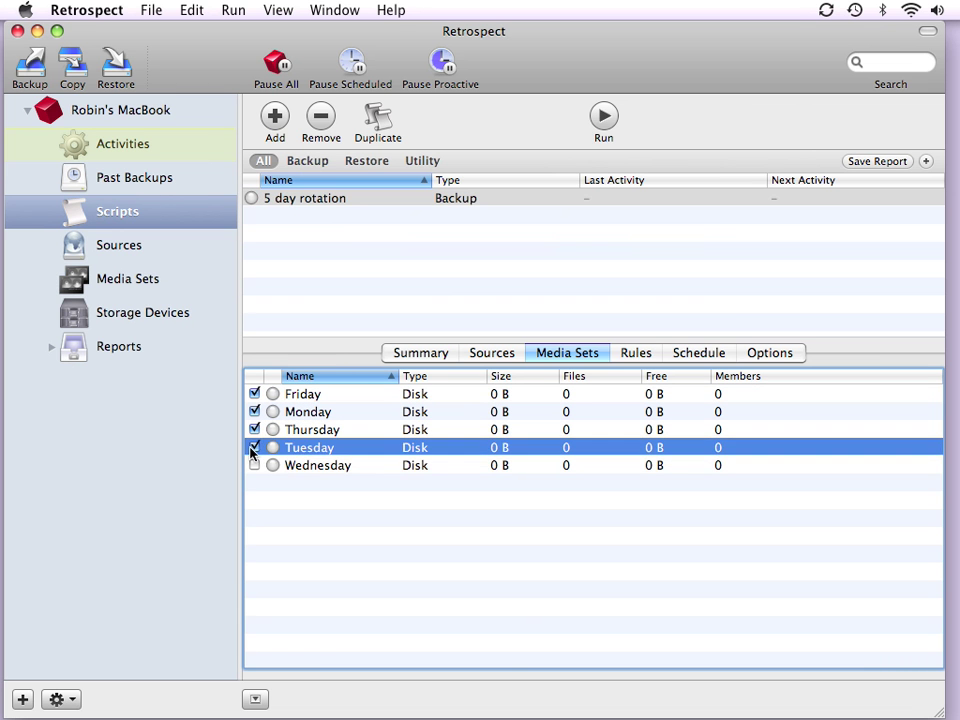
click(254, 465)
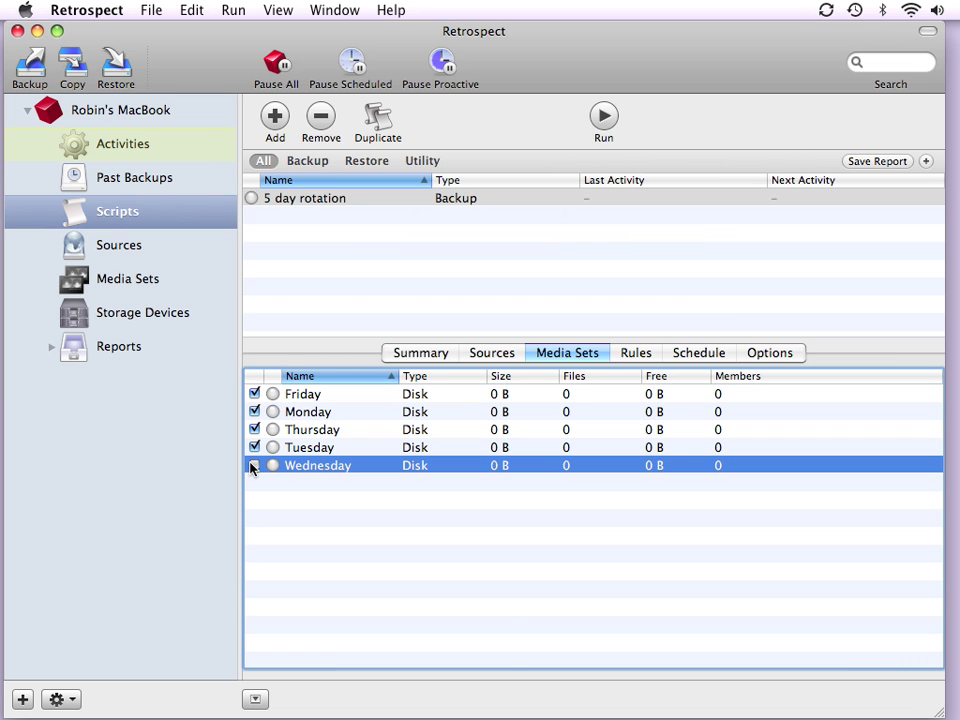
click(639, 354)
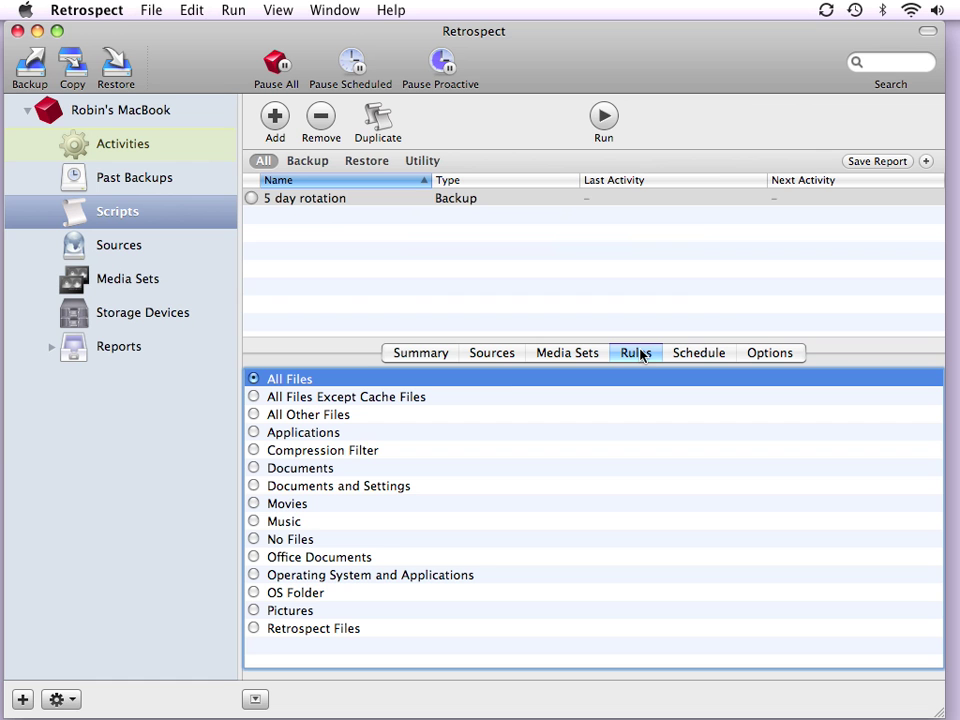
click(254, 397)
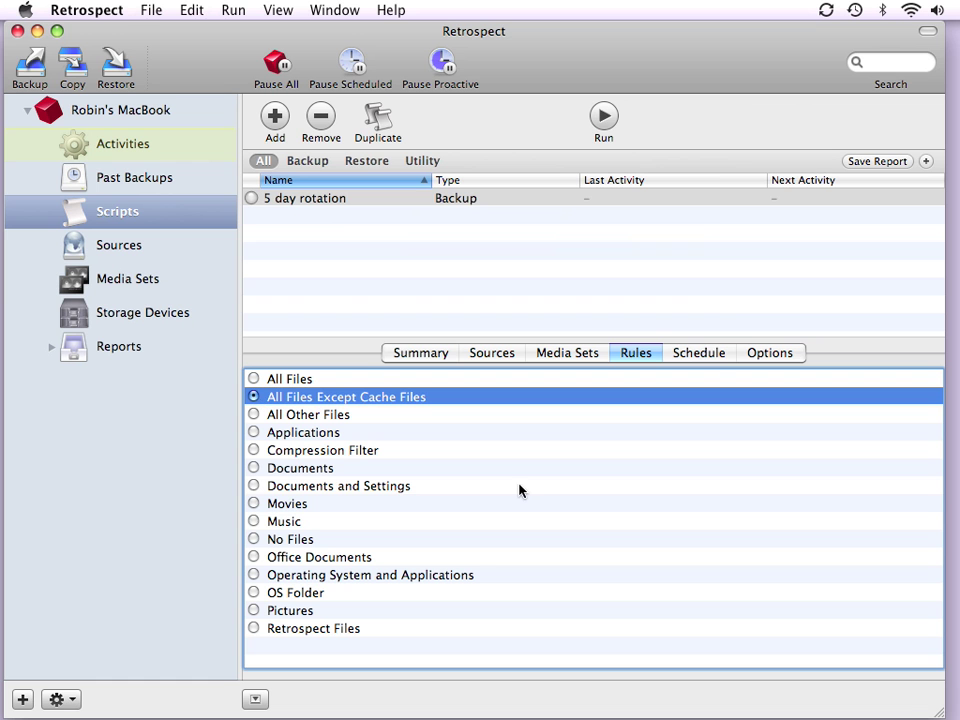
- Add a weekly schedule for the Wednesday media set that runs only on Wednesdays
click(700, 354)
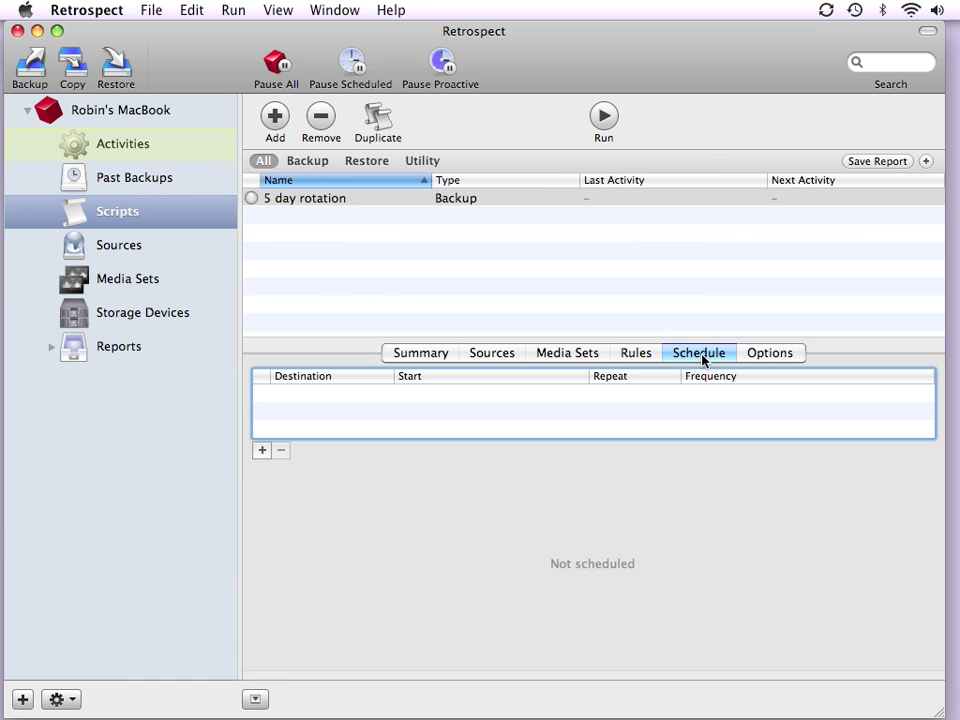
click(261, 451)
click(336, 396)
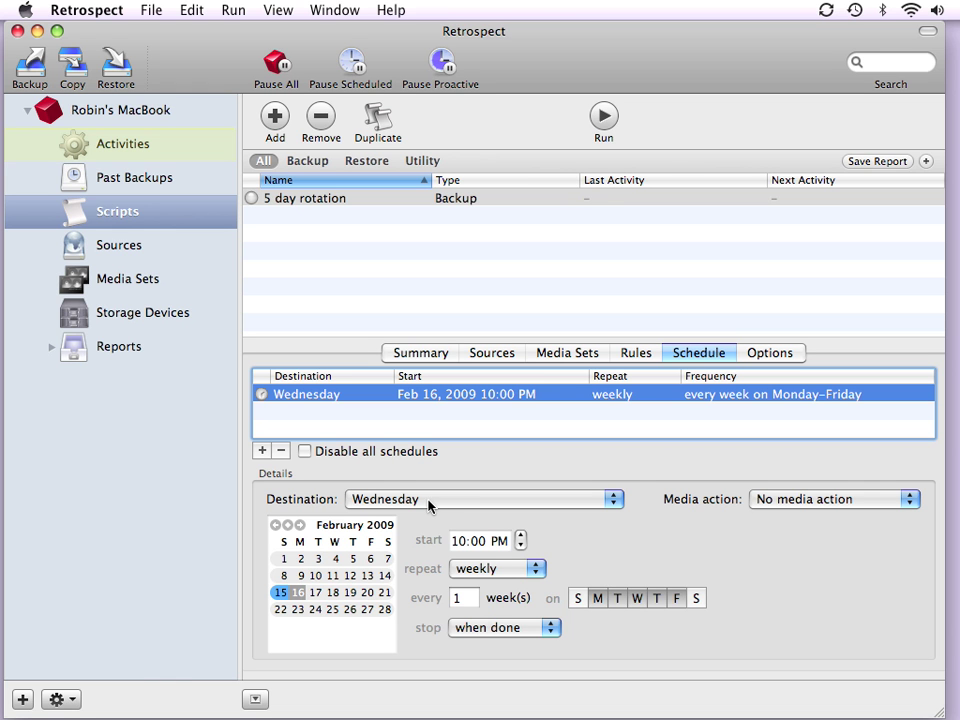
click(598, 603)
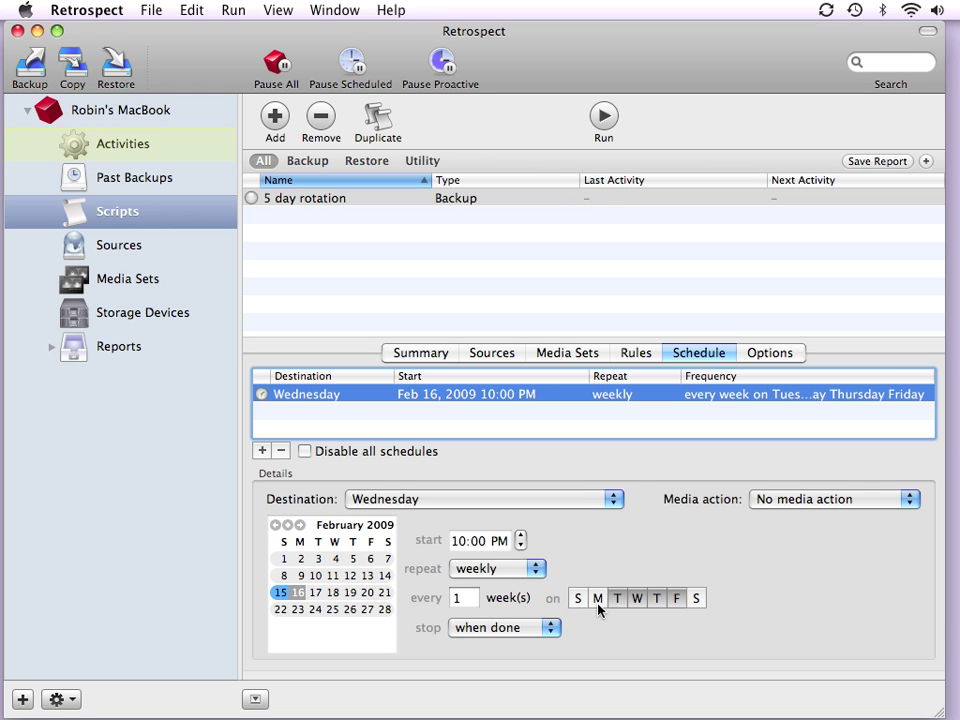
click(618, 600)
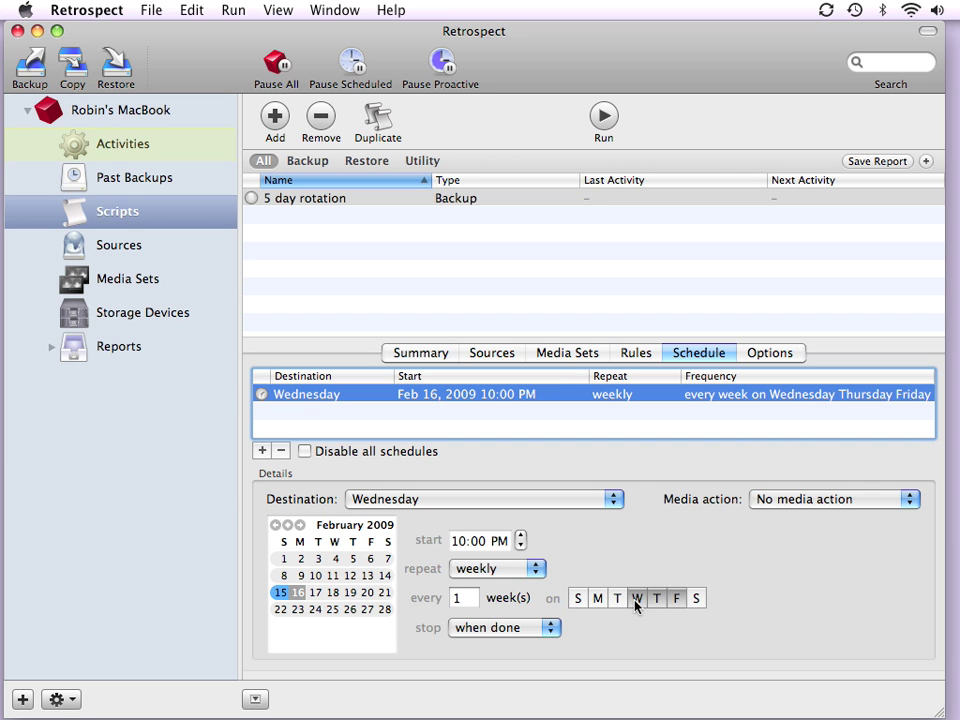
click(660, 601)
click(679, 602)
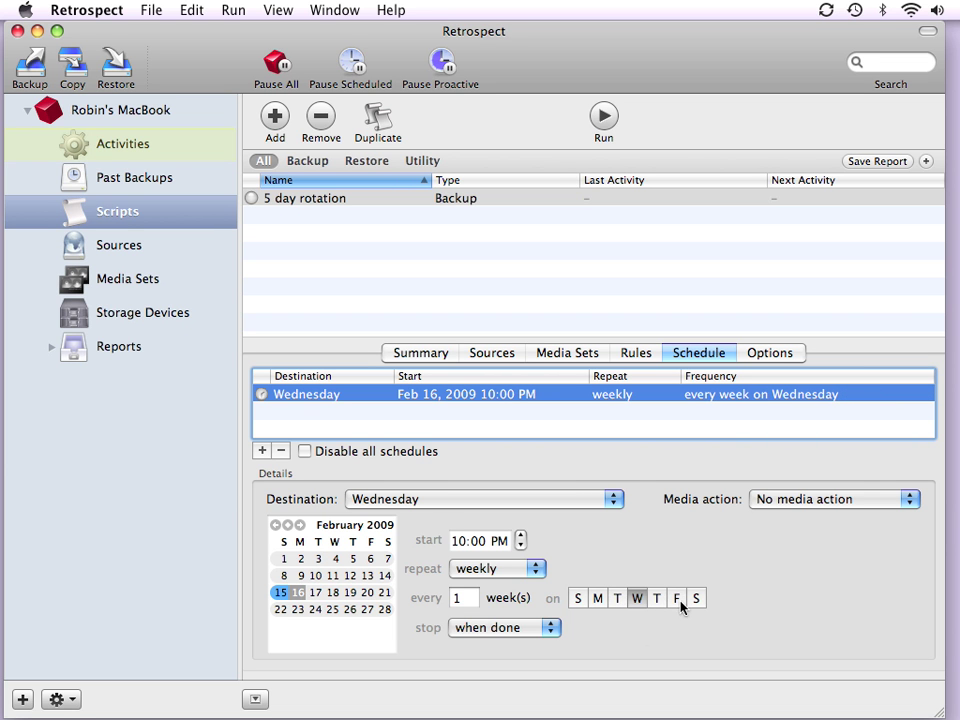
- Review the destination and media action choices for the Wednesday schedule without changing them
click(475, 507)
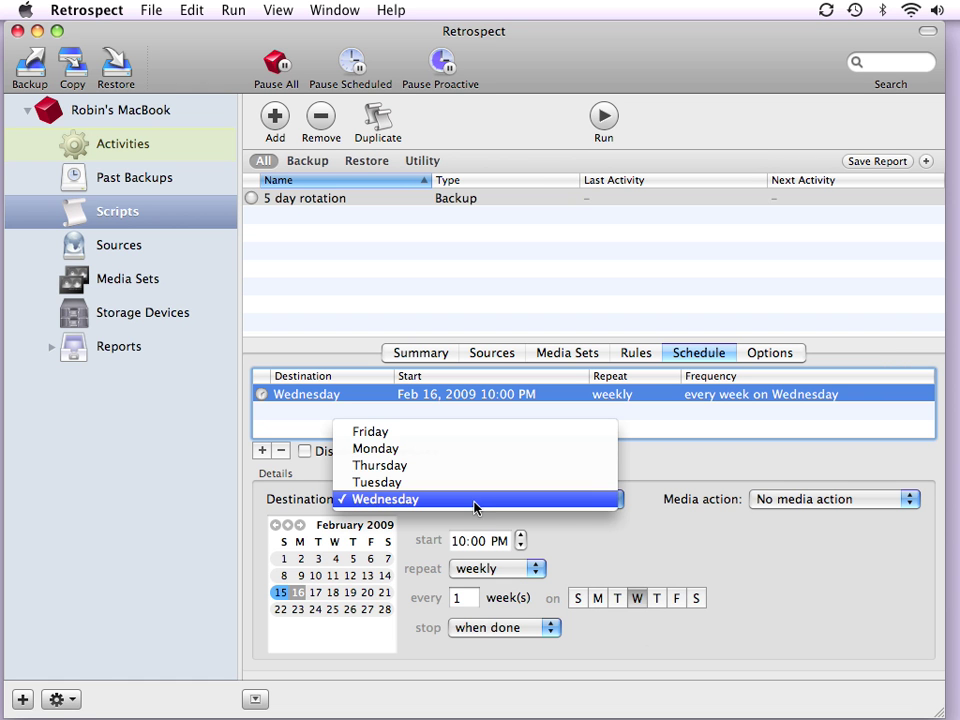
click(470, 543)
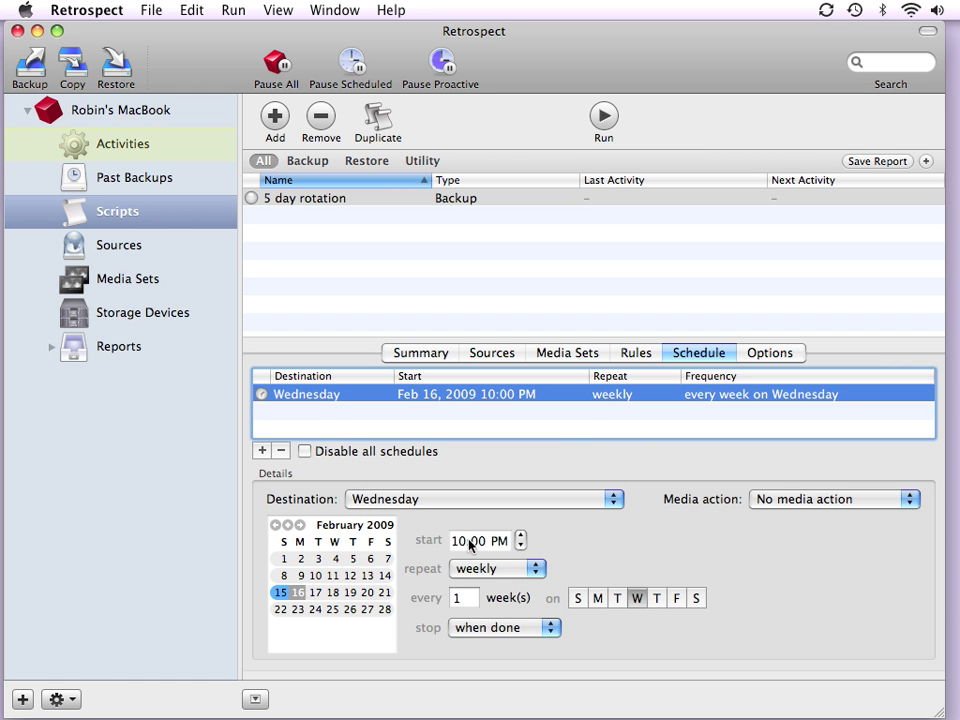
click(836, 508)
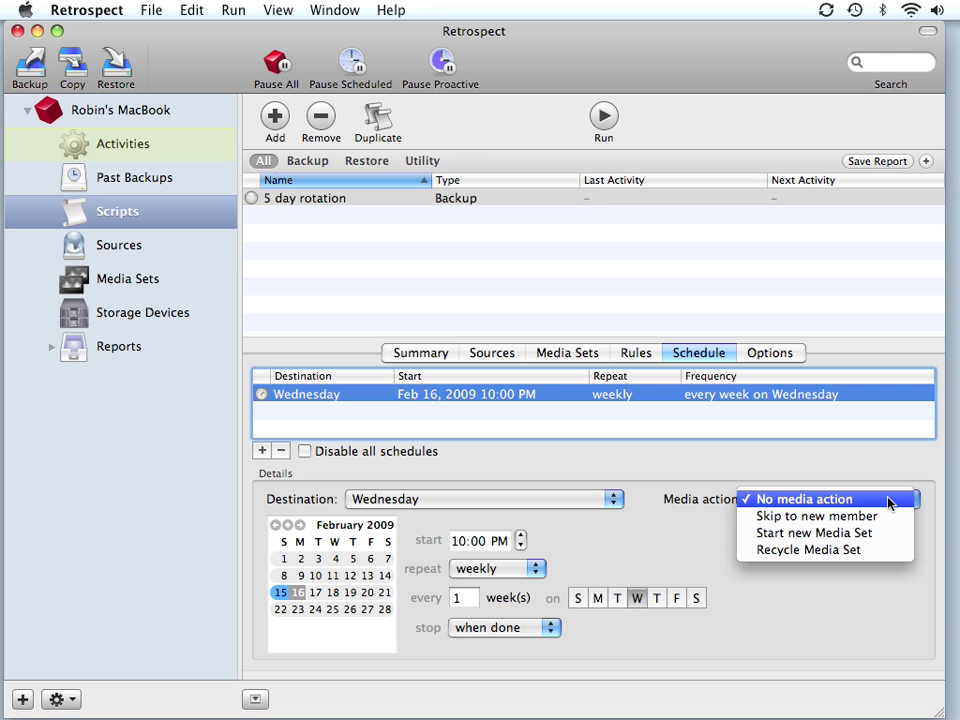
click(889, 501)
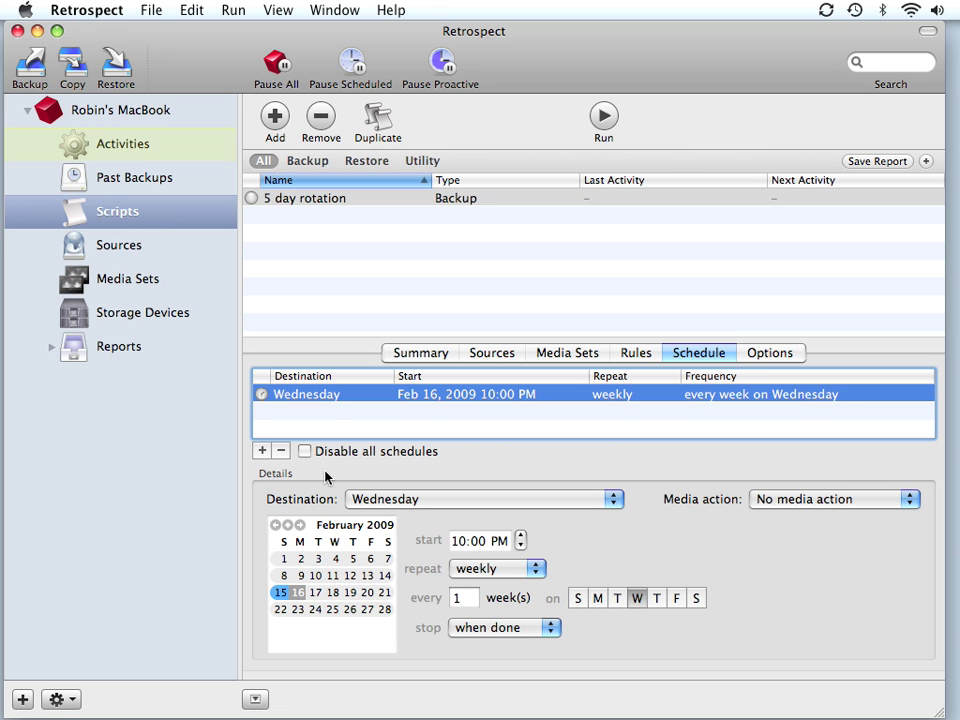
- Add a second weekly schedule with the Monday media set as destination, running only on Mondays
click(262, 451)
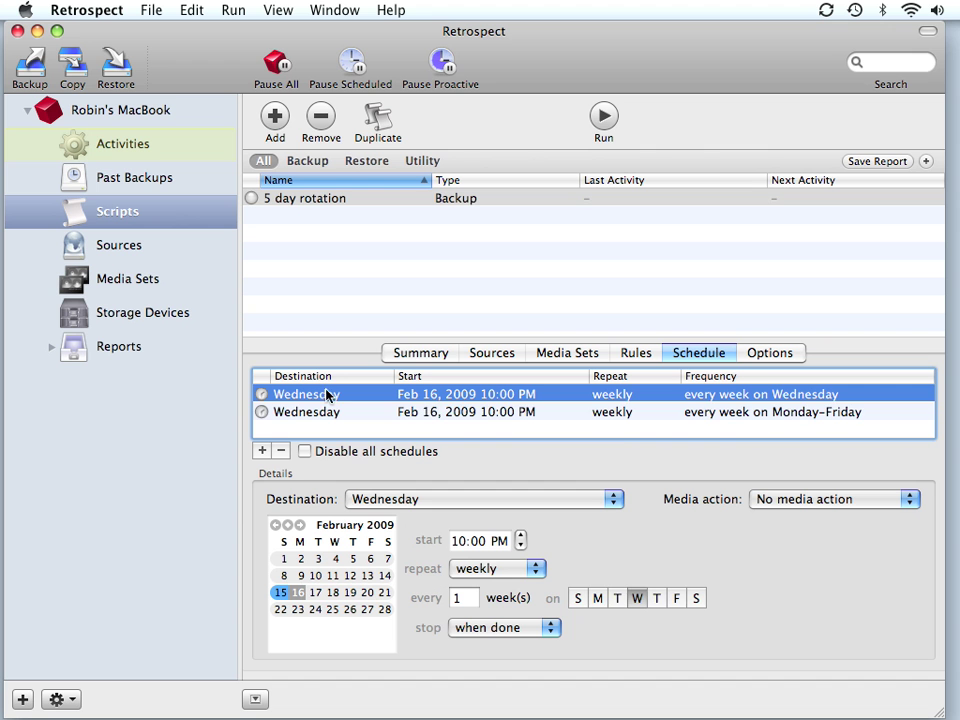
click(320, 413)
click(352, 497)
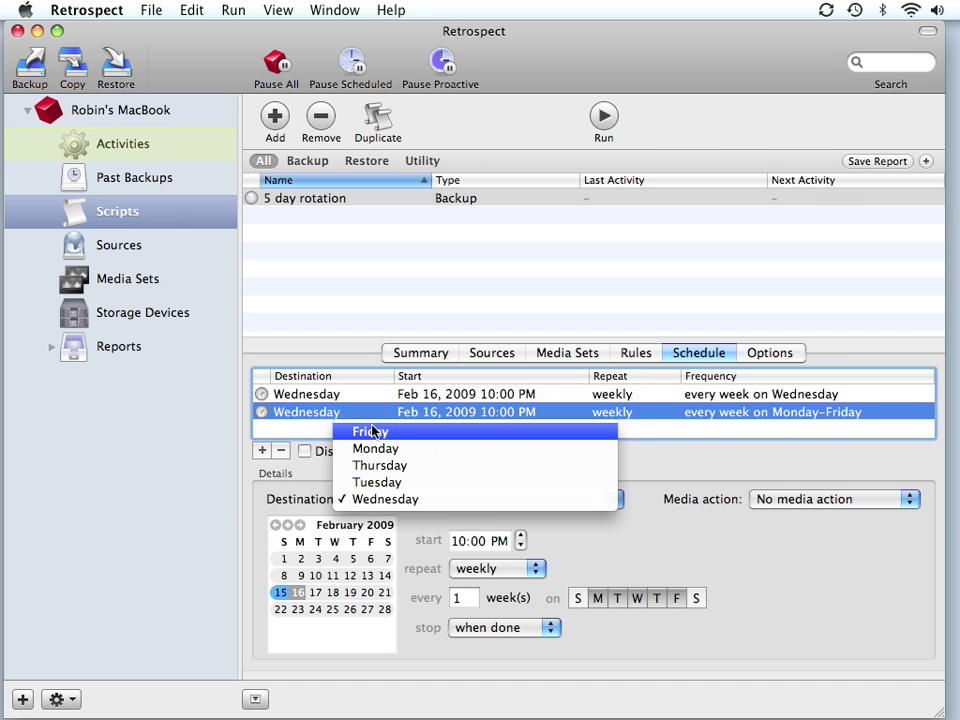
click(375, 450)
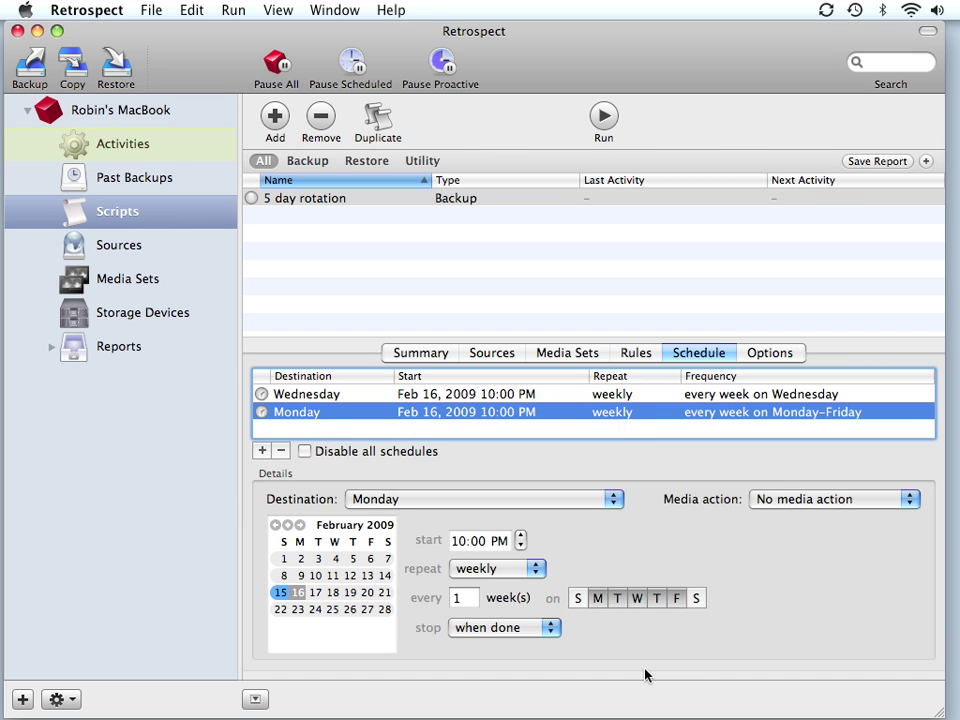
click(617, 599)
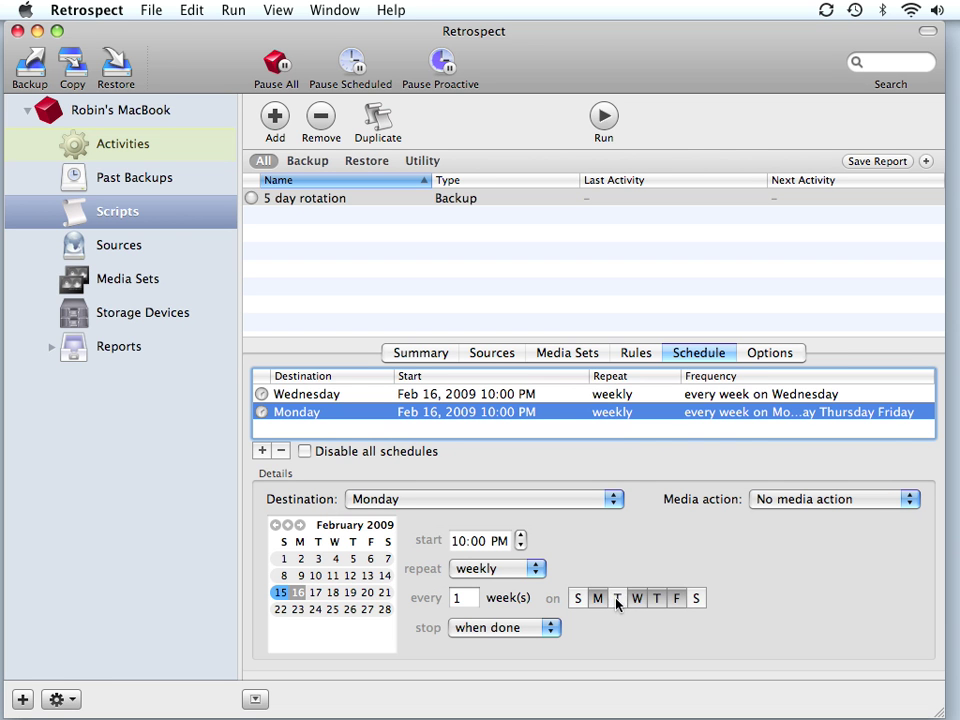
click(636, 599)
click(656, 599)
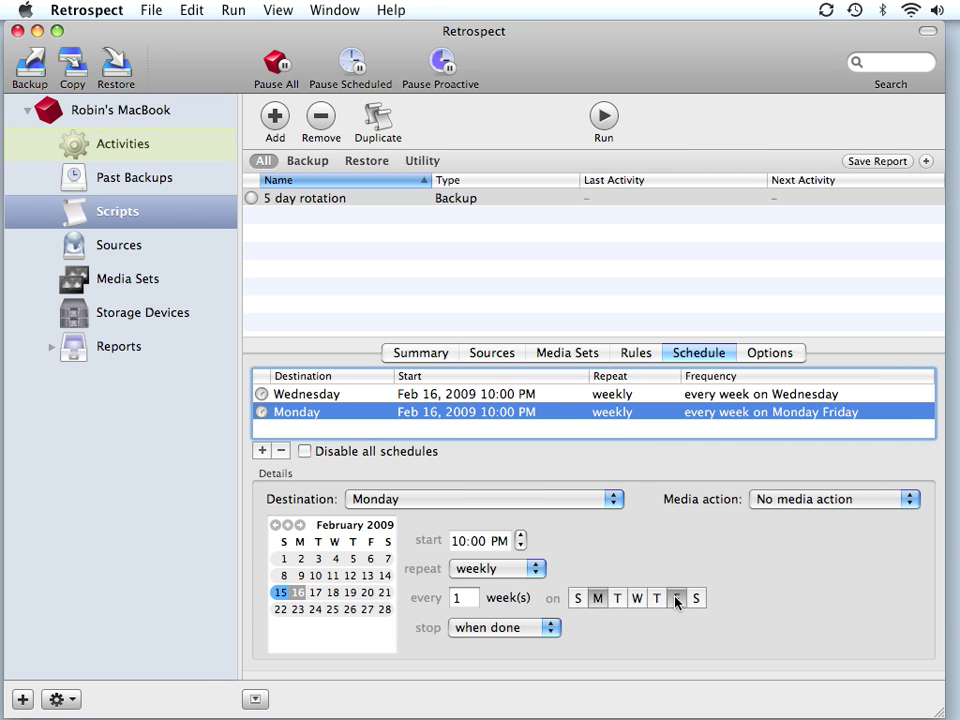
click(676, 599)
- Add a third weekly schedule with the Tuesday media set as destination, running only on Tuesdays
click(262, 451)
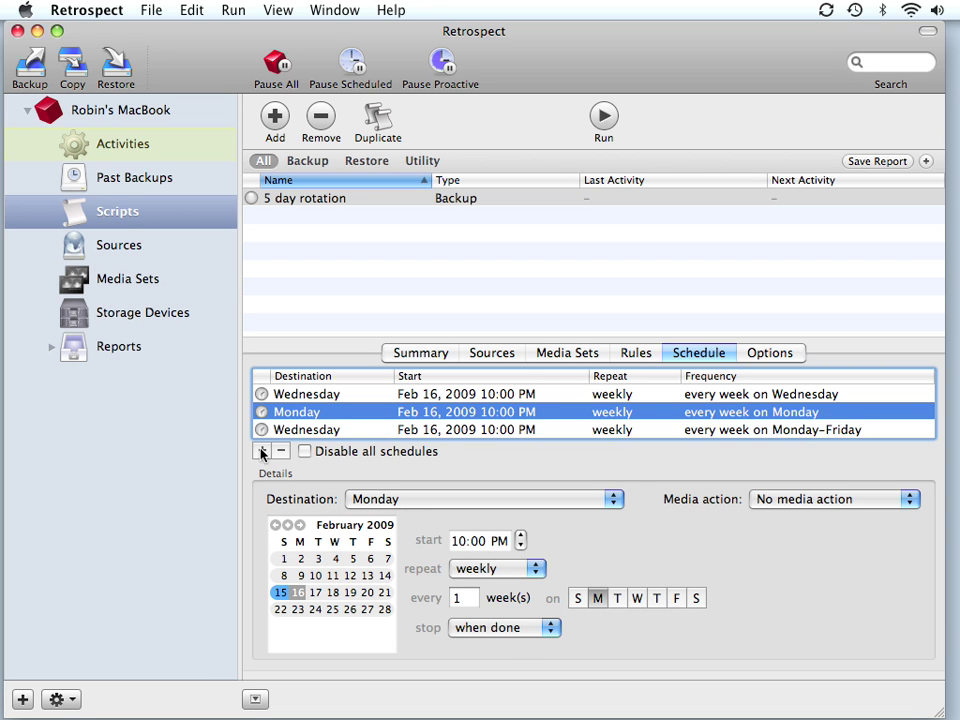
click(356, 394)
click(364, 430)
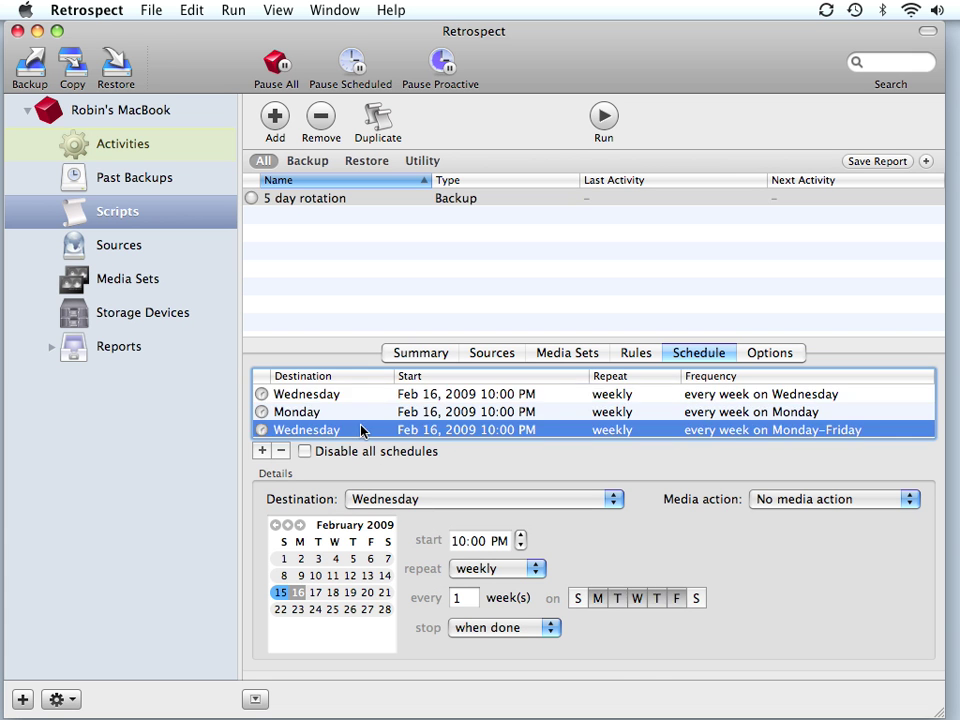
click(424, 499)
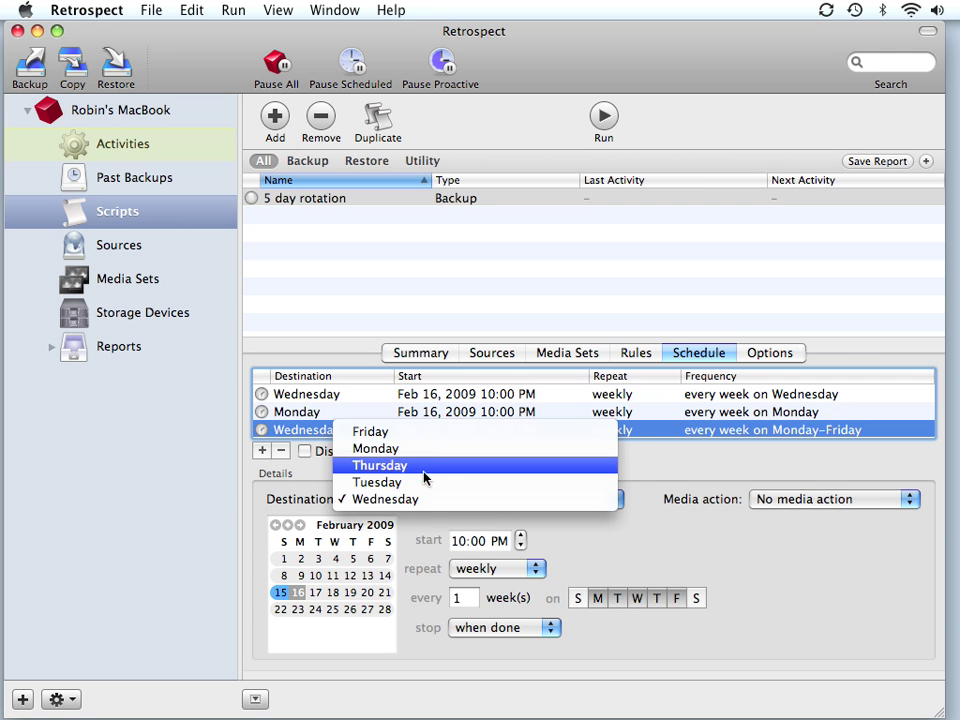
click(424, 482)
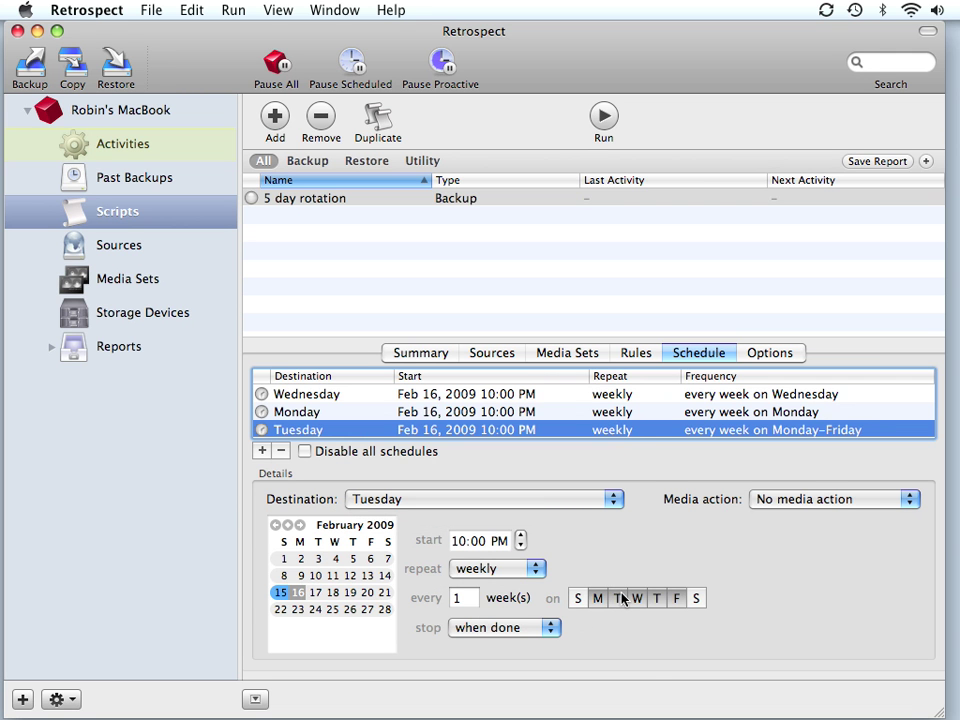
click(620, 598)
click(639, 599)
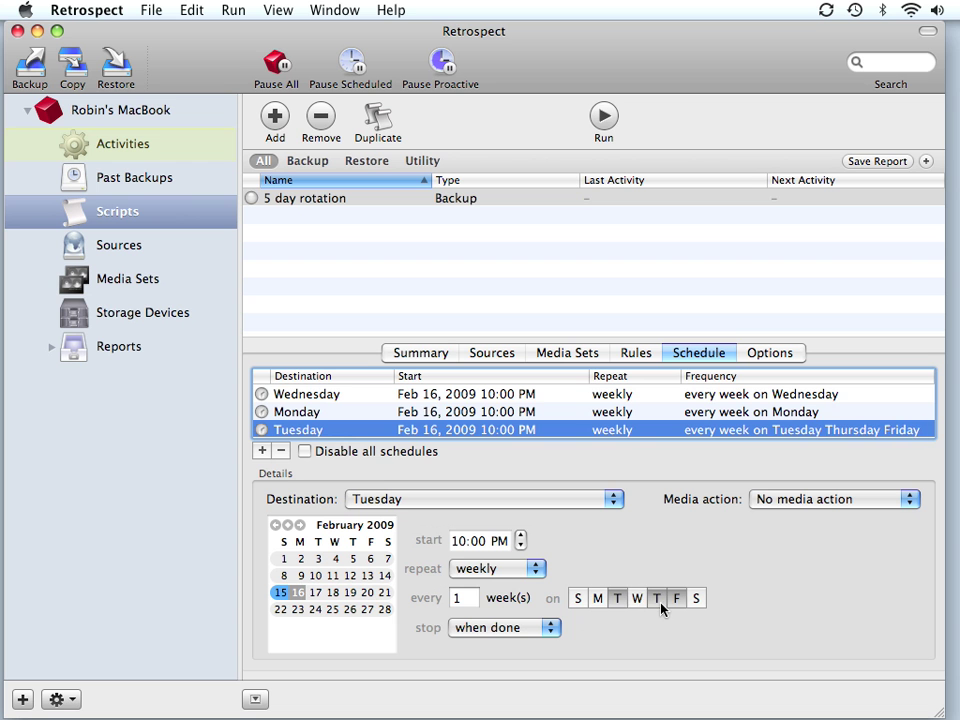
click(659, 600)
click(677, 600)
- Add a fourth weekly schedule with the Thursday media set as destination, running only on Thursdays
click(265, 455)
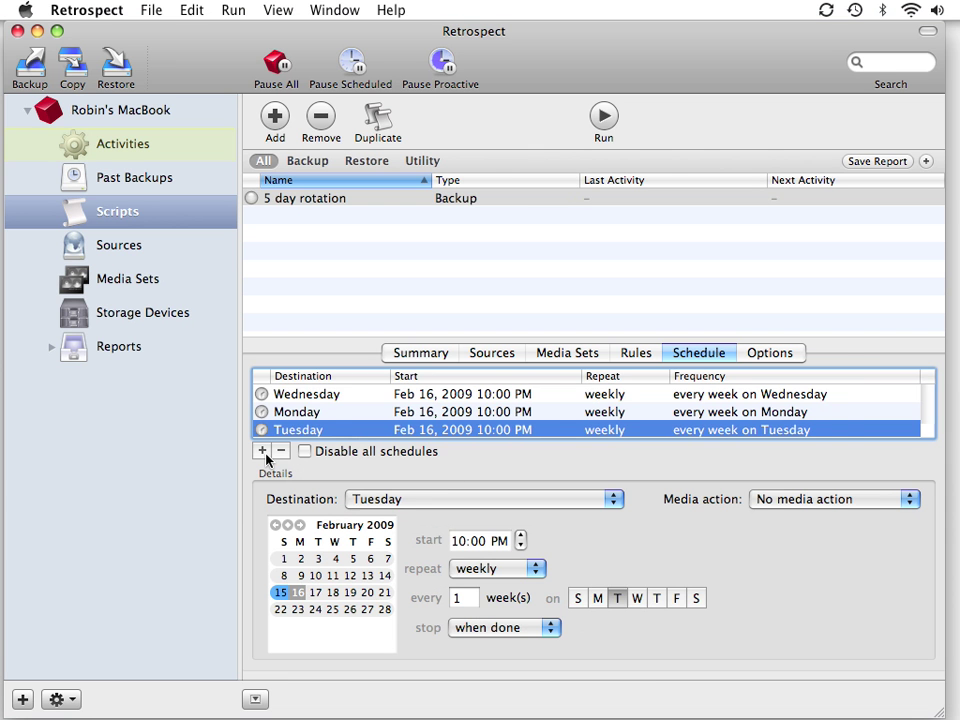
click(447, 499)
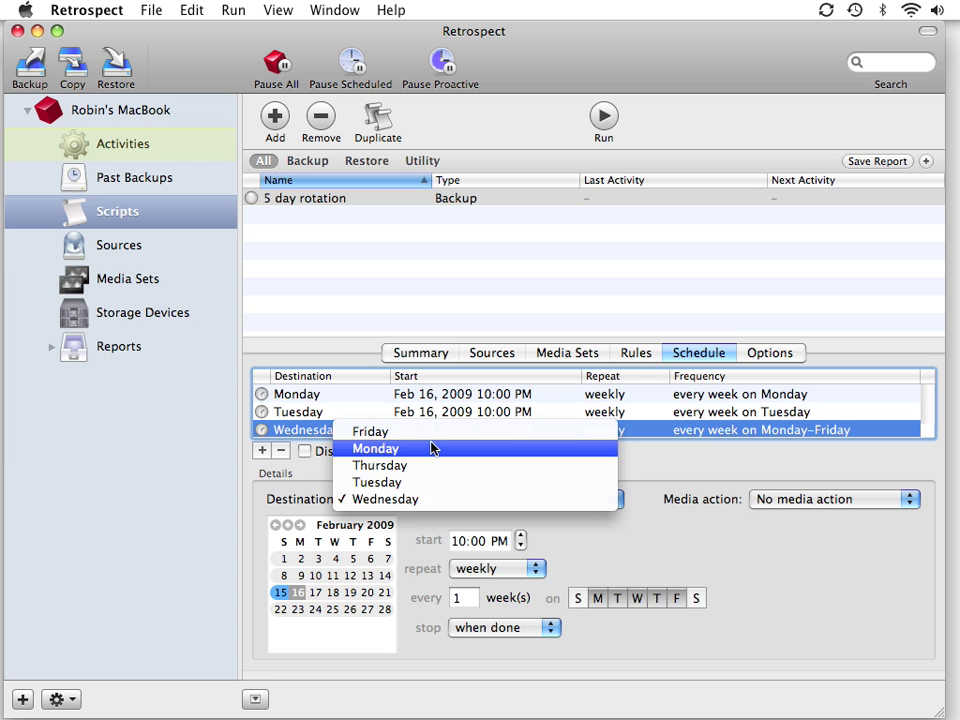
click(437, 466)
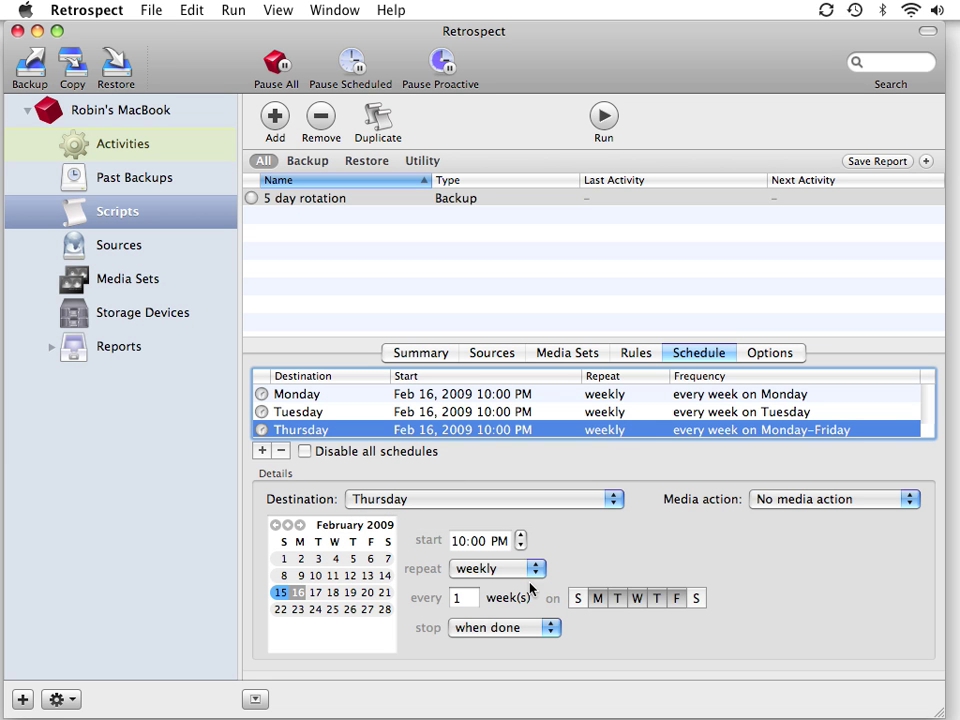
click(600, 599)
click(617, 599)
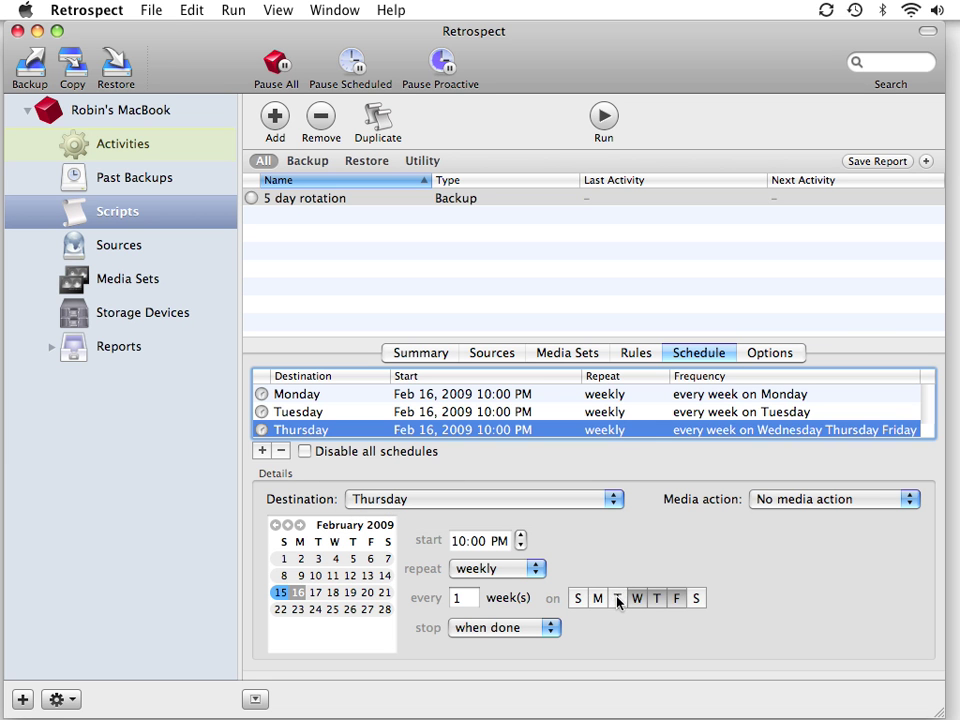
click(637, 599)
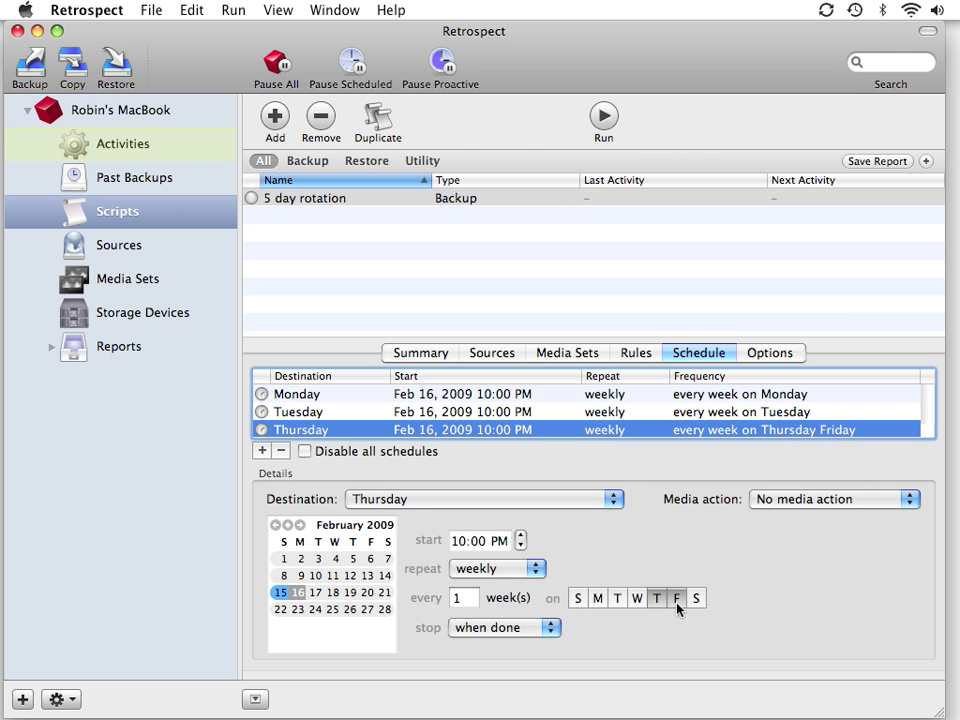
click(677, 599)
- Add a fifth weekly schedule with the Friday media set as destination, running only on Fridays
click(458, 499)
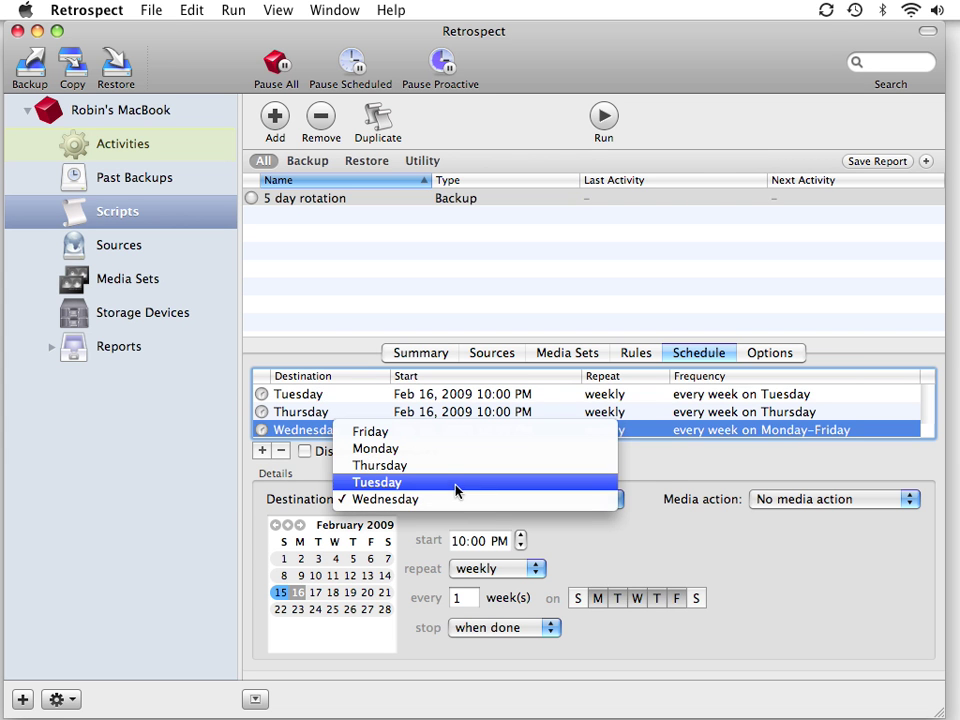
click(452, 436)
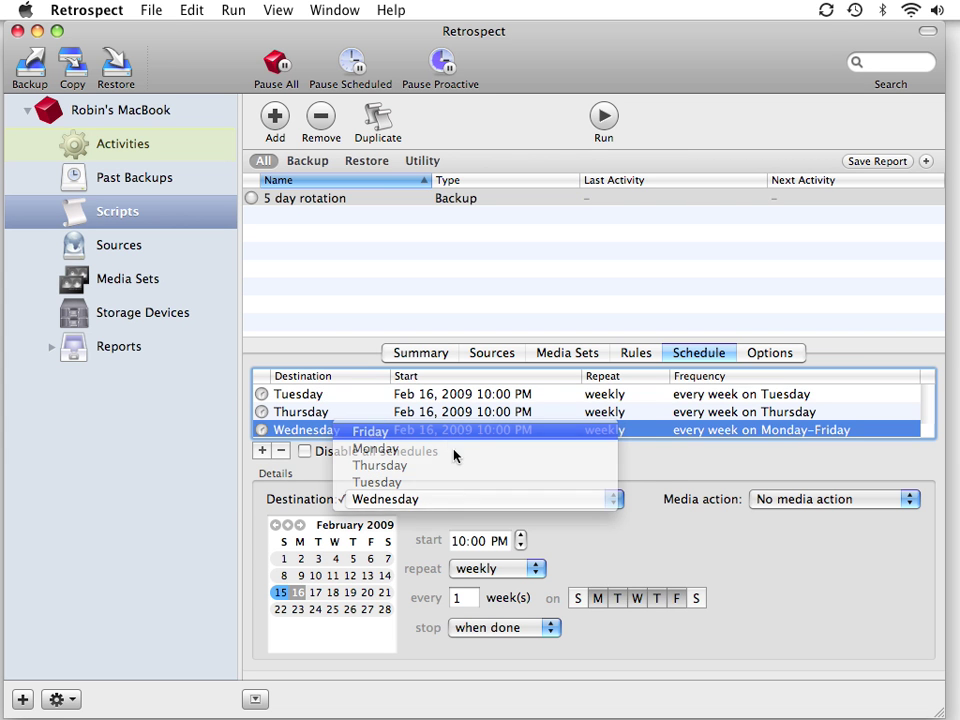
click(601, 597)
click(619, 597)
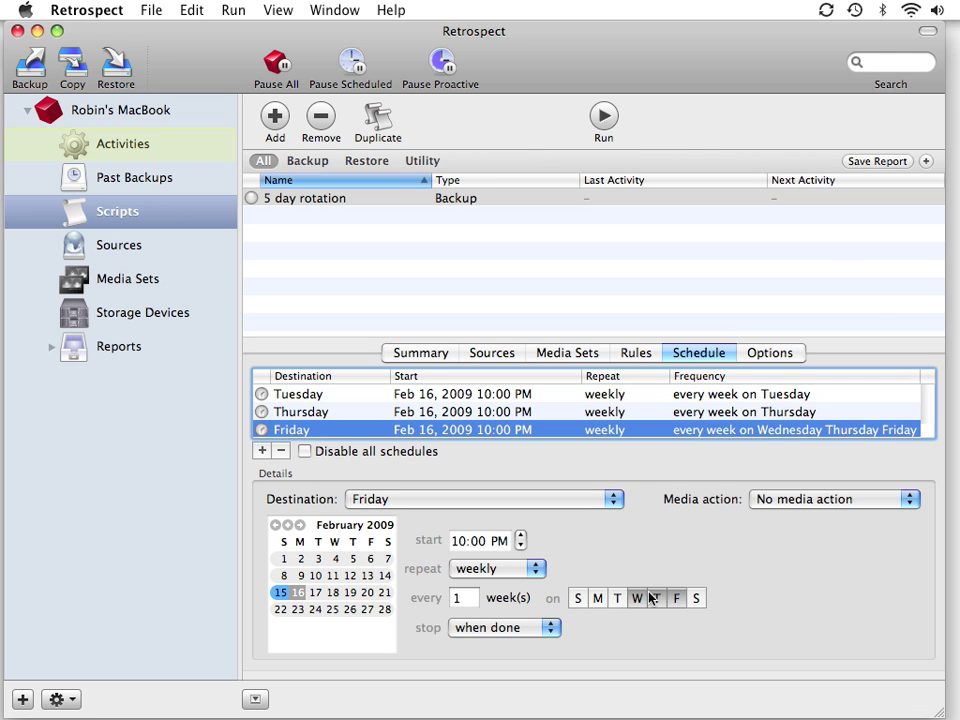
click(651, 597)
click(638, 597)
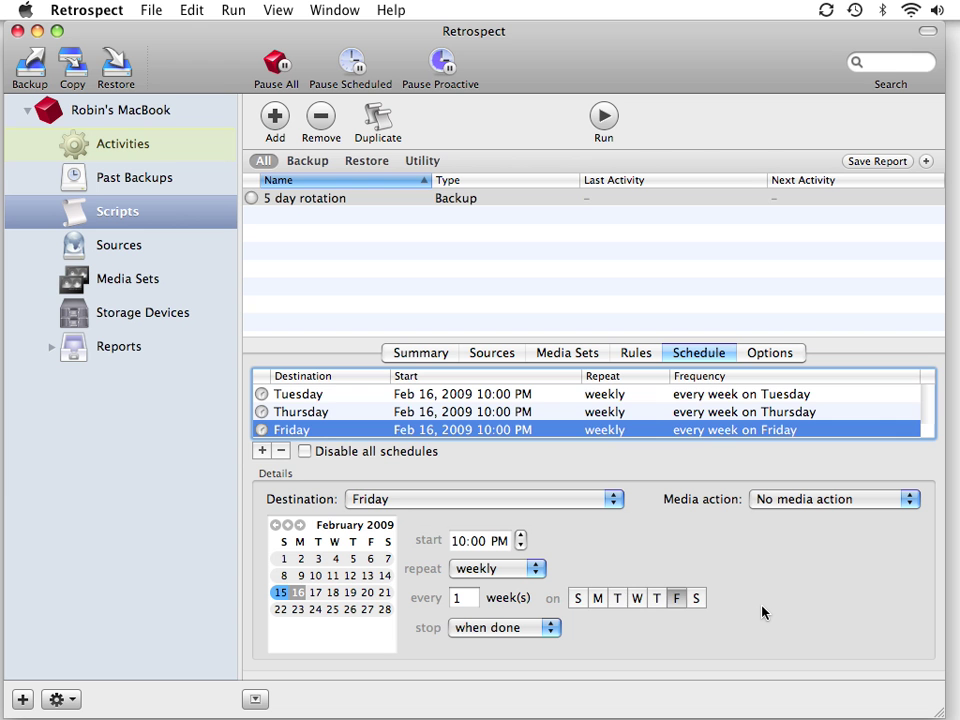
- Go through all the weekday schedules of the script to check each one's destination and run day
key(Up)
key(Up)
key(Up)
key(Up)
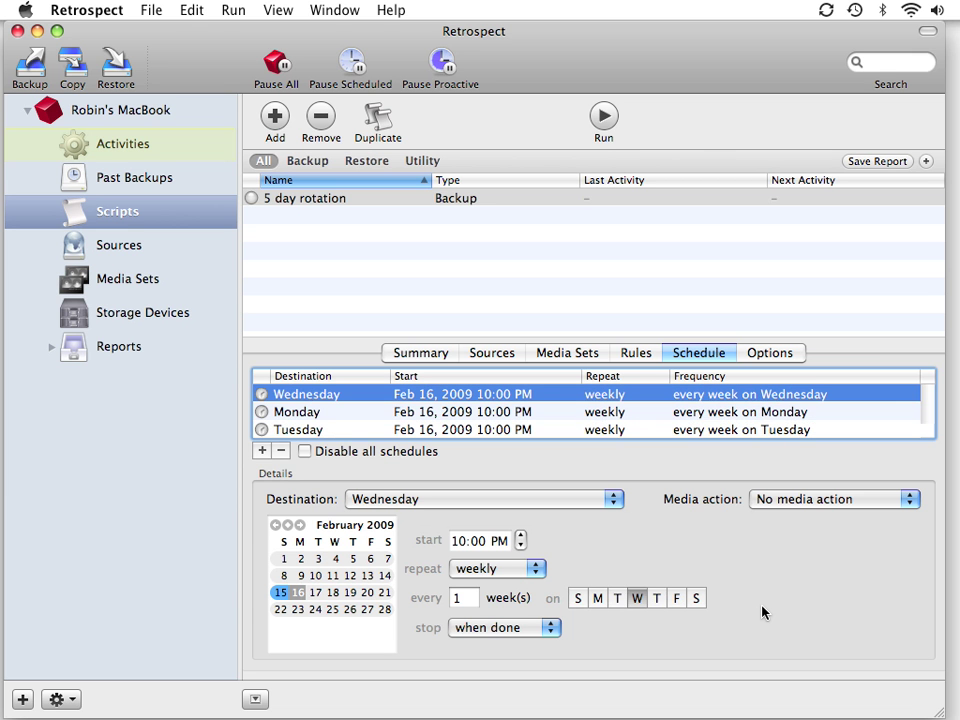
key(Down)
key(Down)
key(Down)
key(Down)
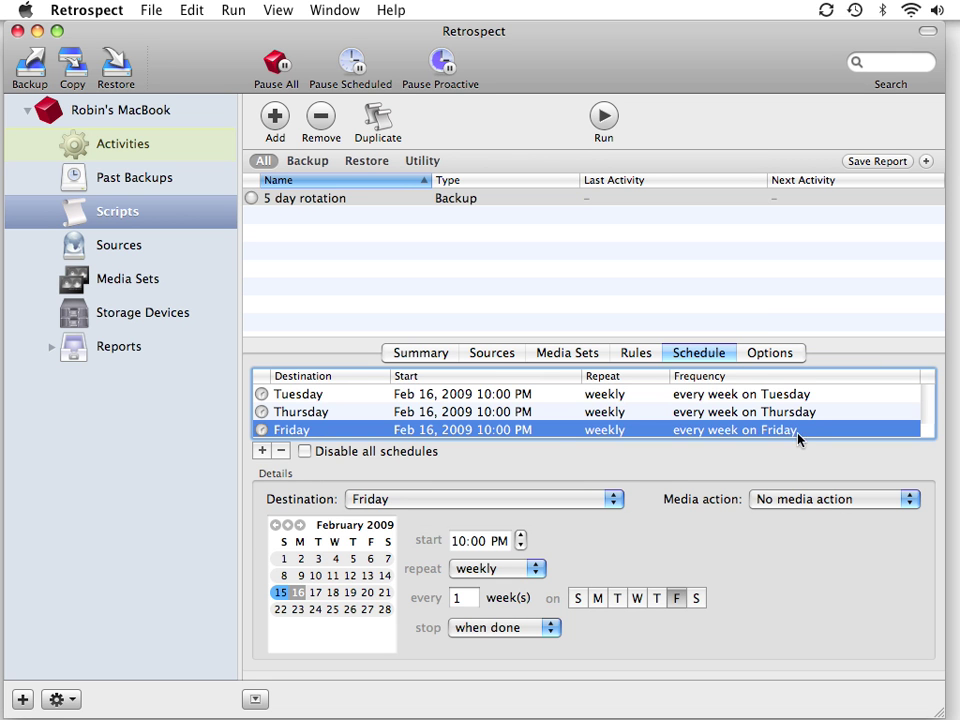
- Enable software data compression for the 5 day rotation script and show the list of activities
click(768, 358)
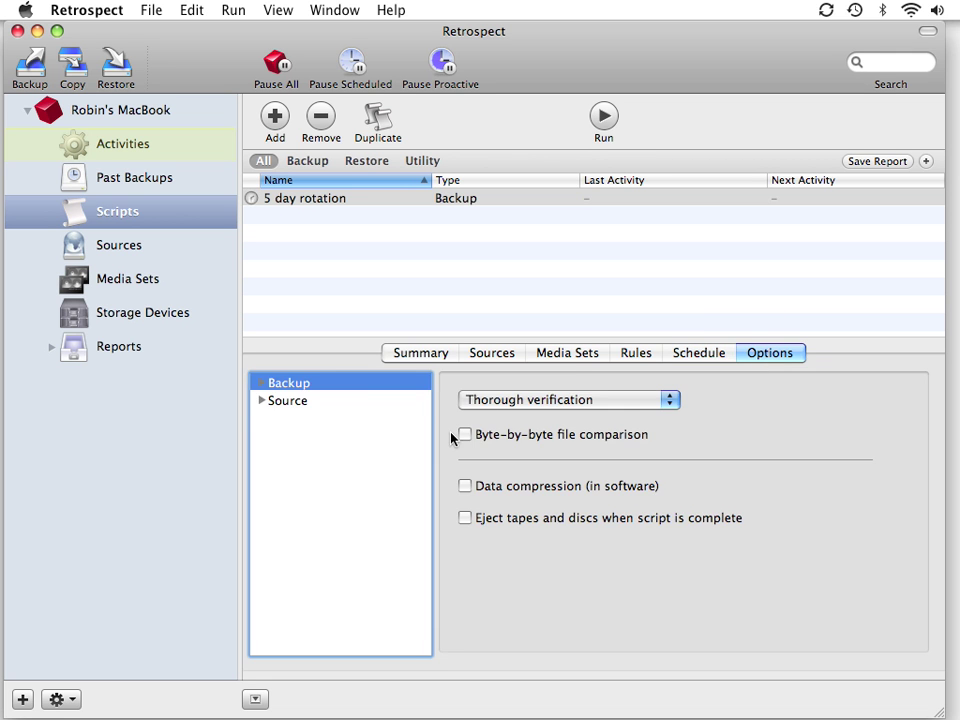
click(465, 486)
click(603, 201)
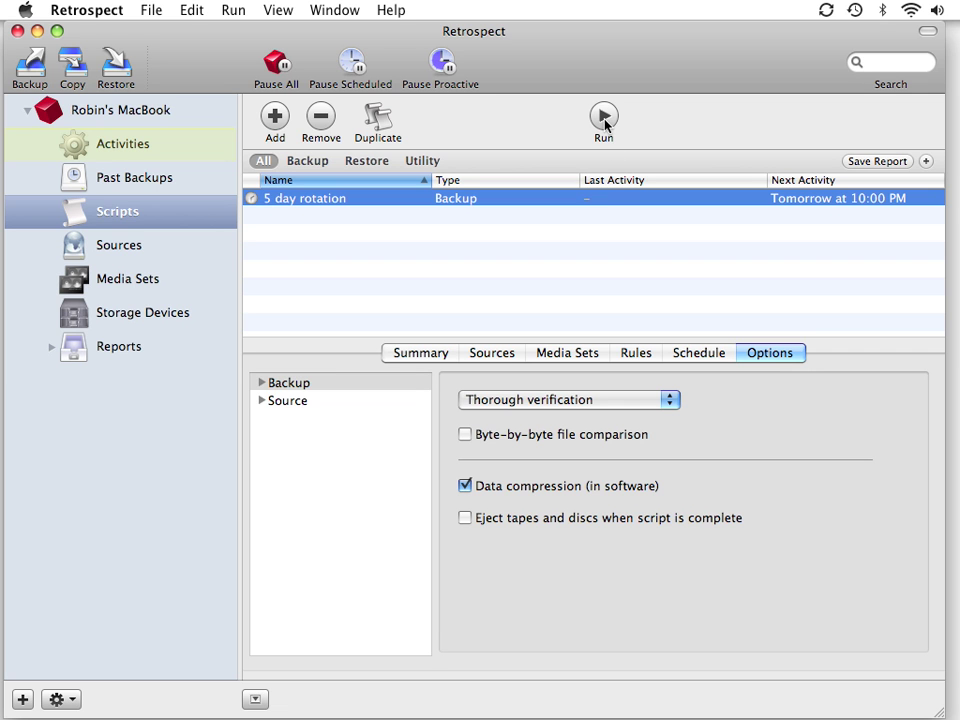
click(166, 145)
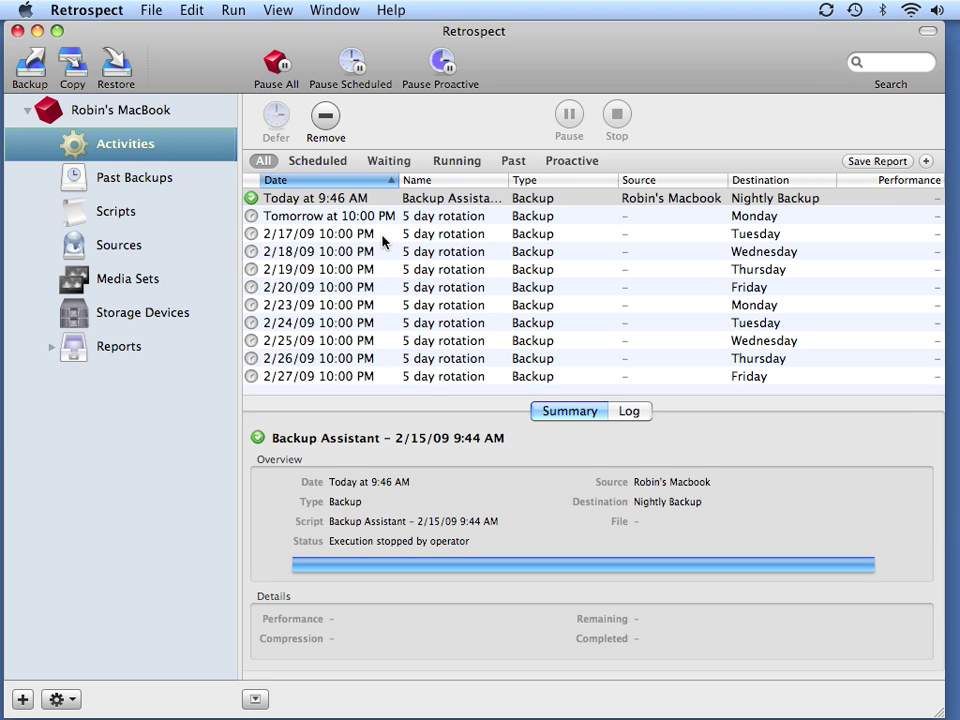